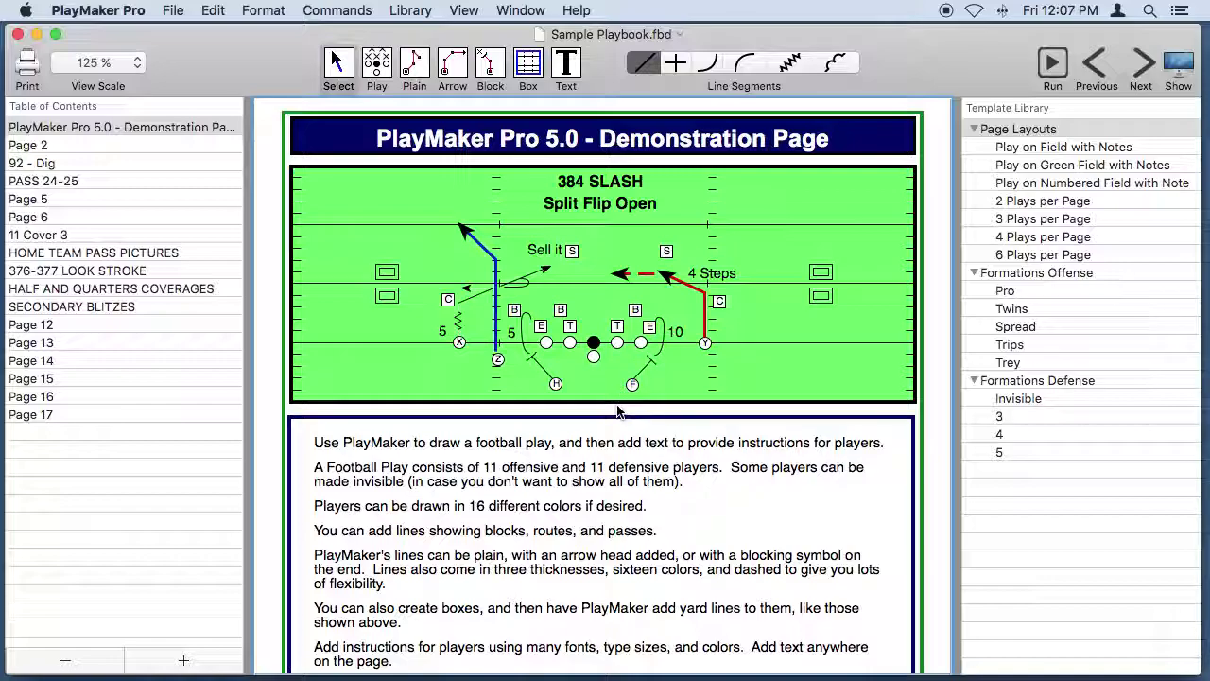
Scroll through the demonstration page and back up, then advance to Page 2 of Sample Playbook.fbd
scroll(617, 412, down, 10)
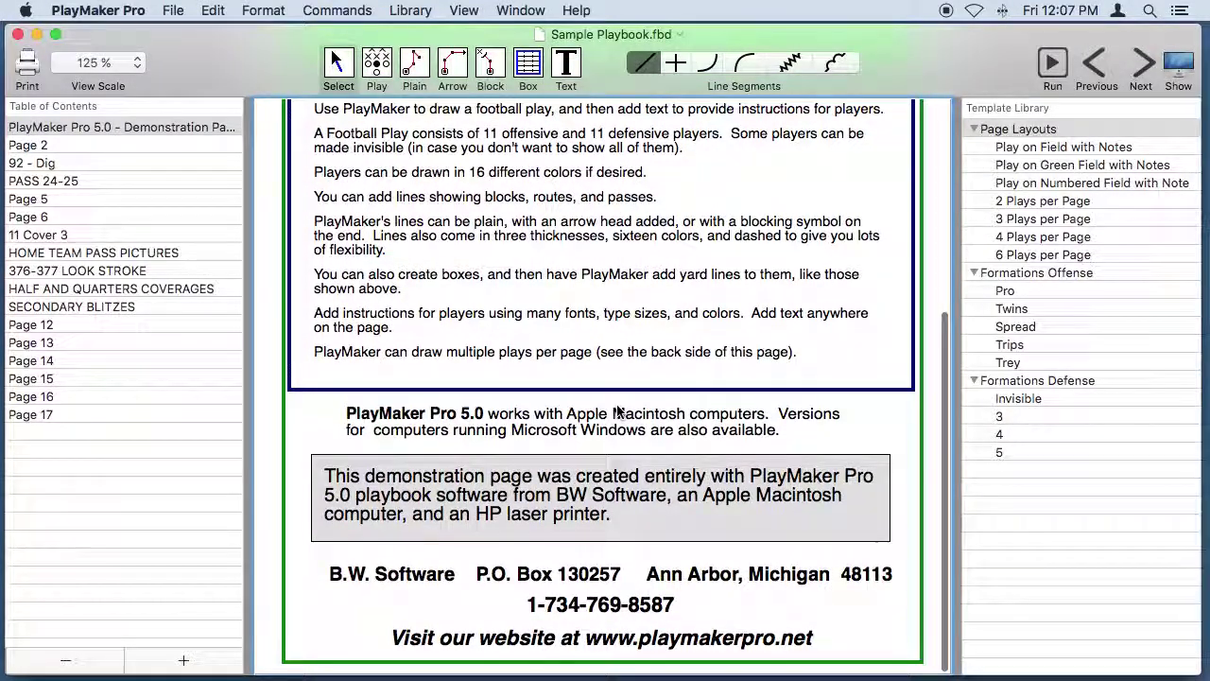
scroll(618, 411, up, 10)
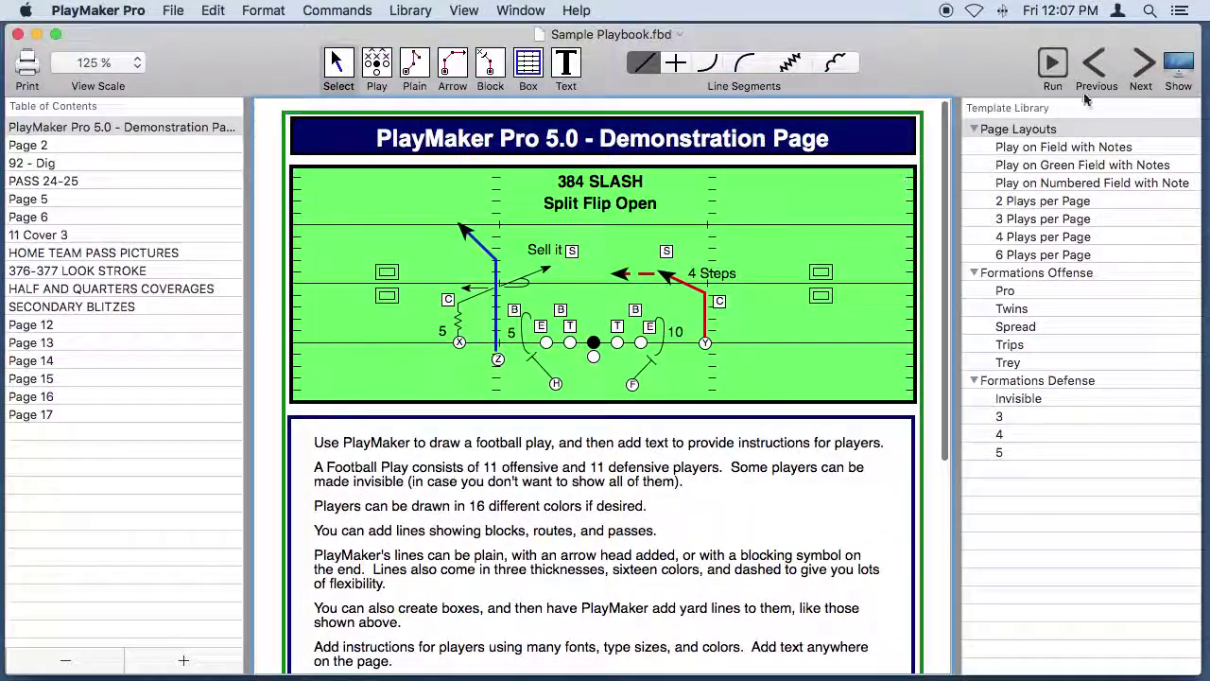
click(1141, 64)
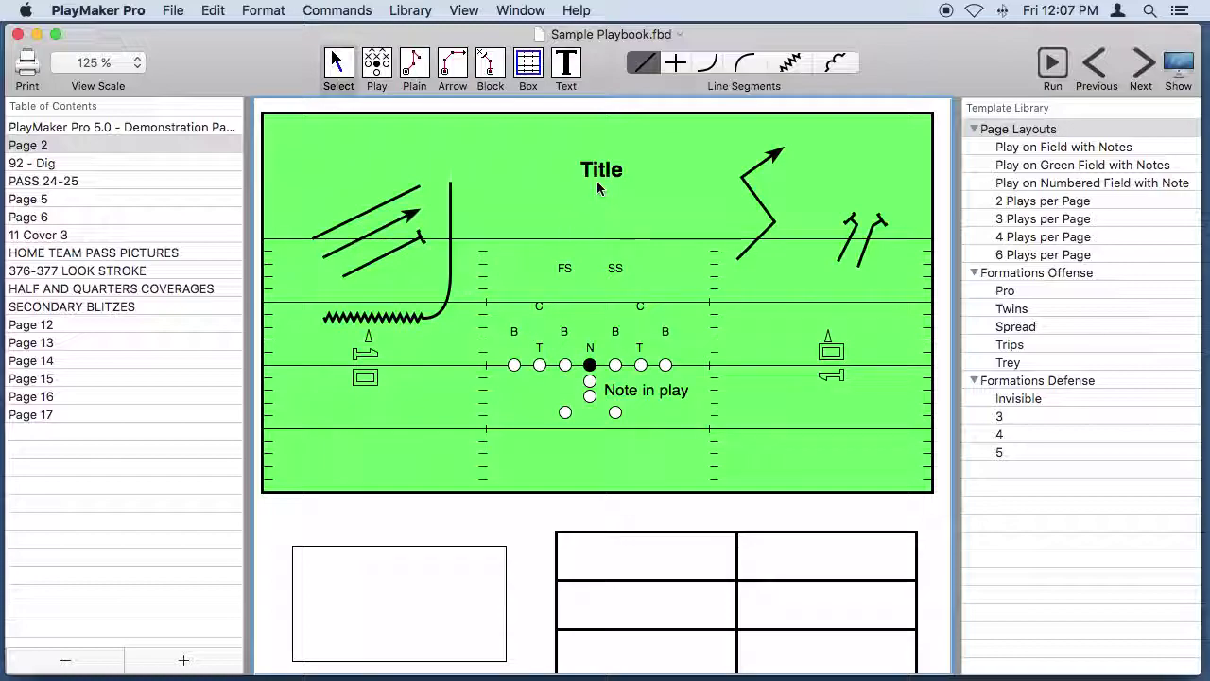
scroll(478, 414, down, 5)
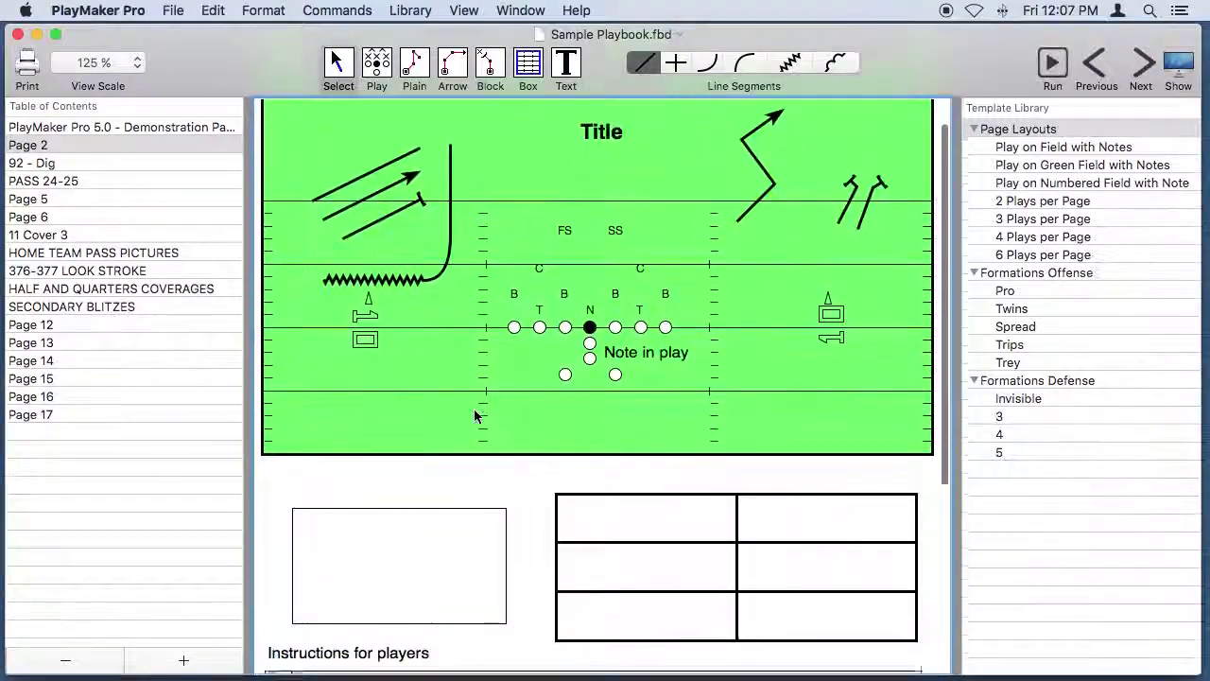
scroll(476, 416, down, 2)
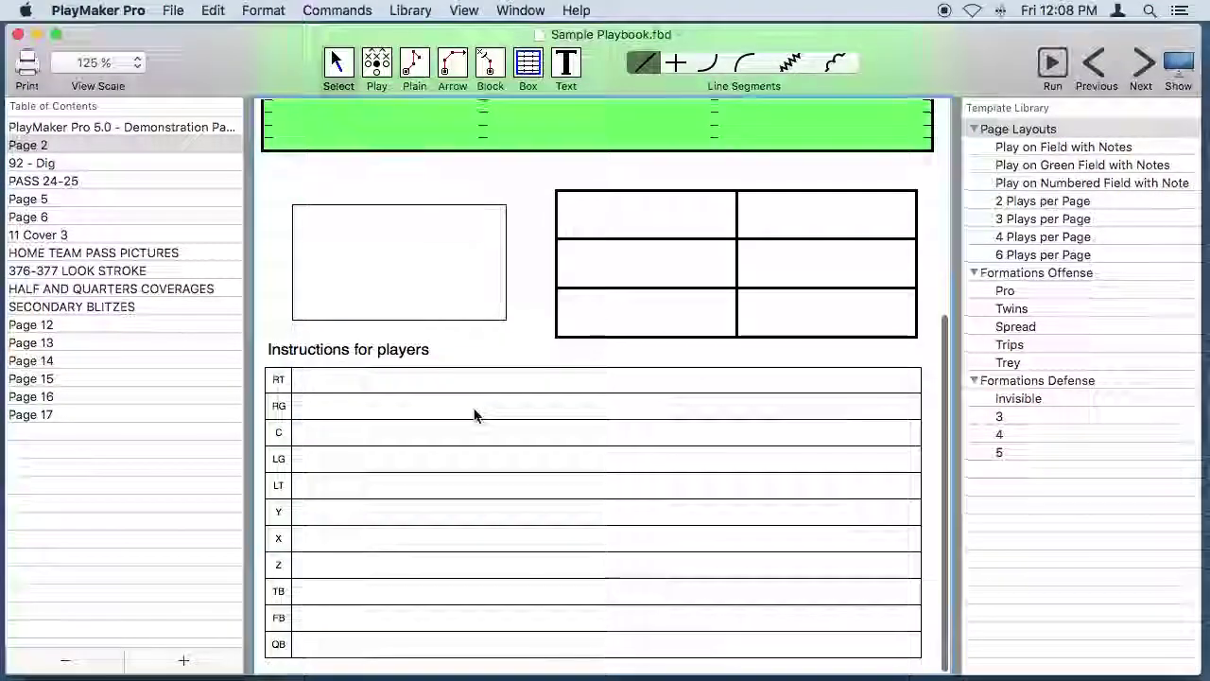
scroll(475, 416, up, 5)
scroll(474, 416, up, 2)
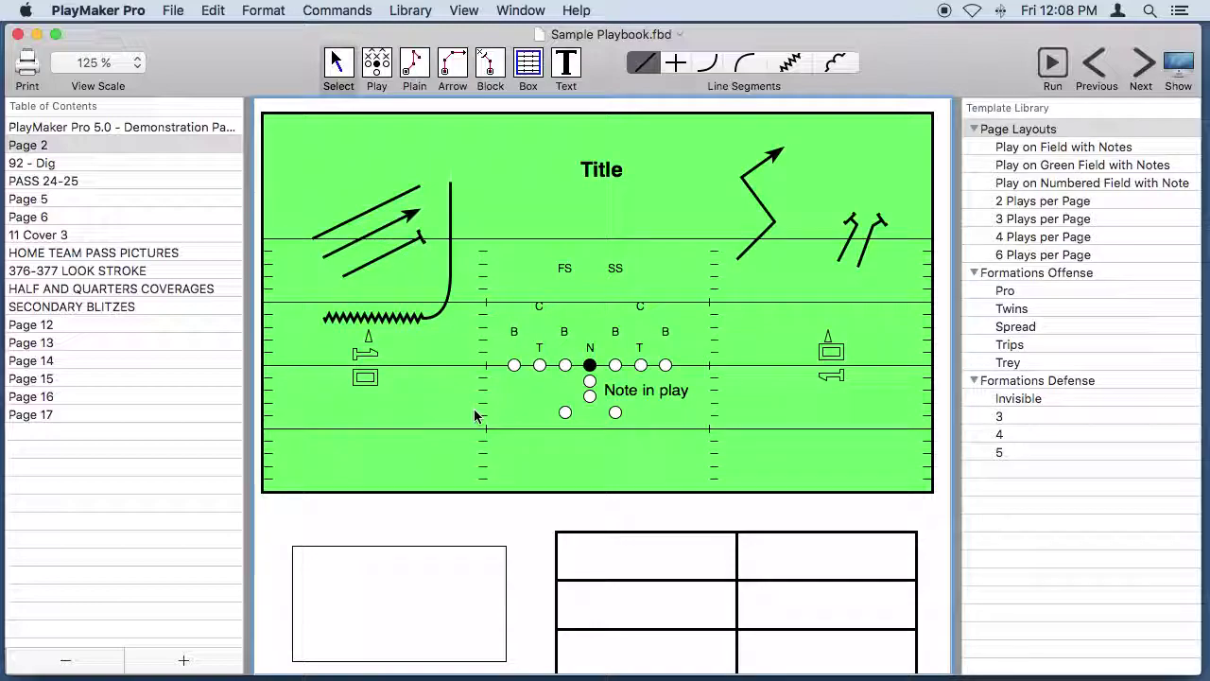
click(1143, 73)
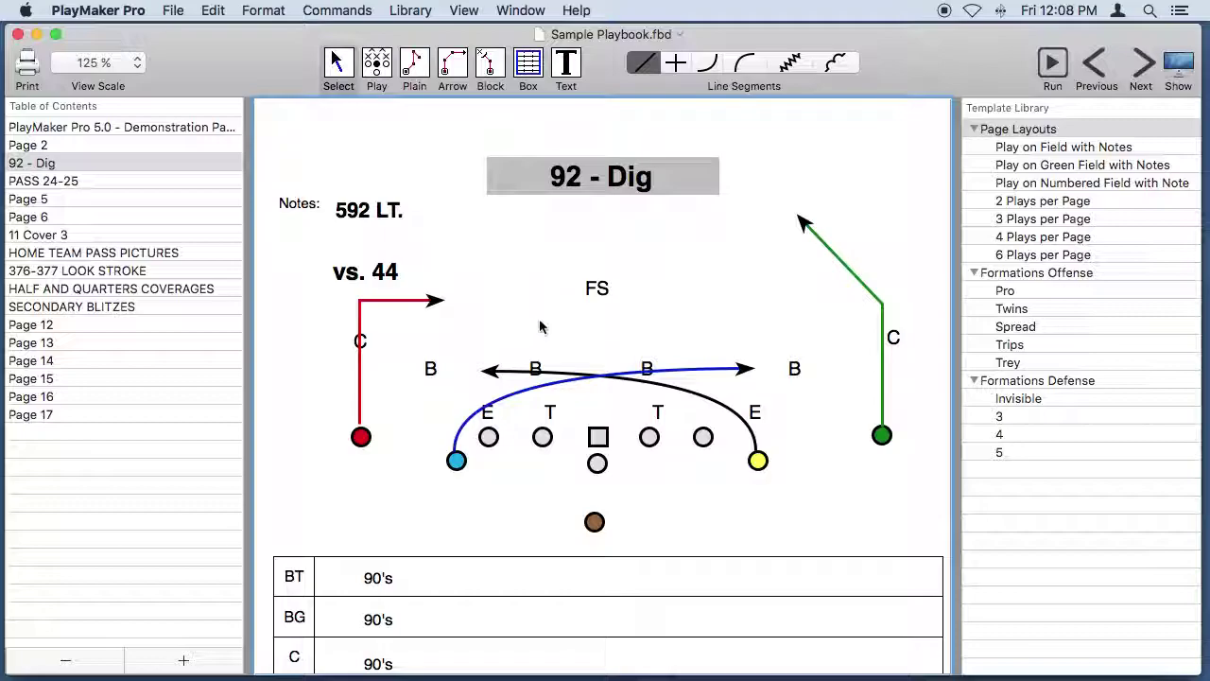
Scroll through the 92 - Dig diagram and its assignment table listing 90's for BT, BG and C
scroll(527, 463, down, 5)
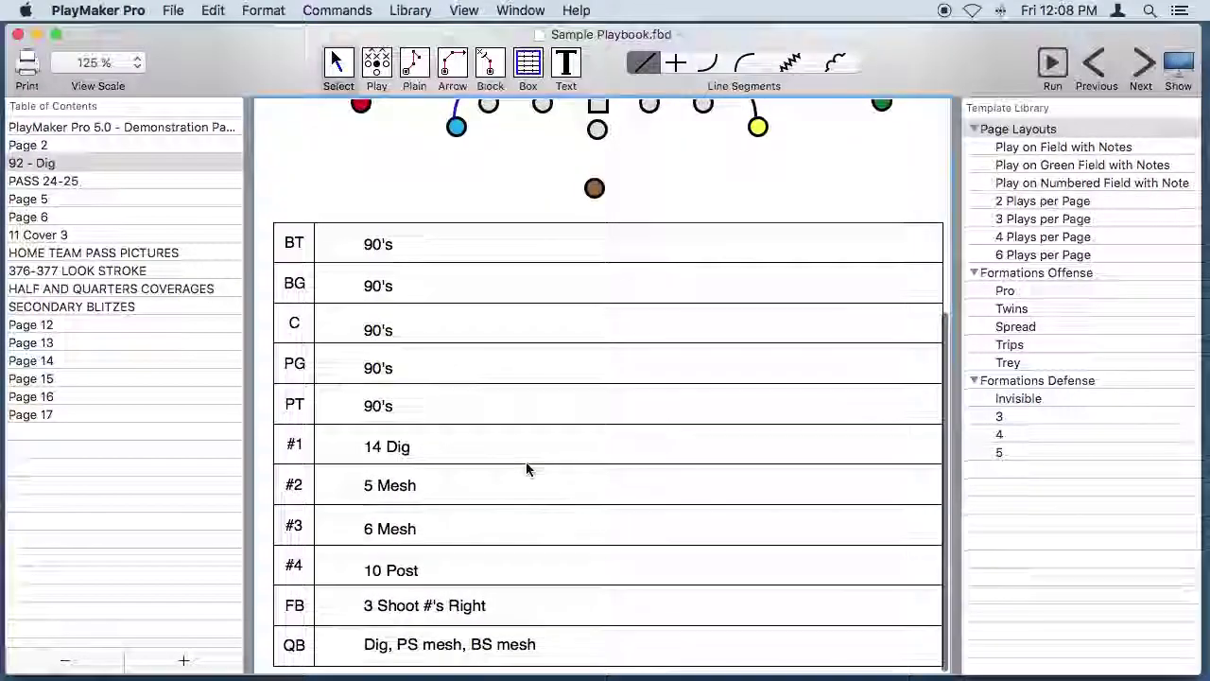
scroll(526, 464, up, 5)
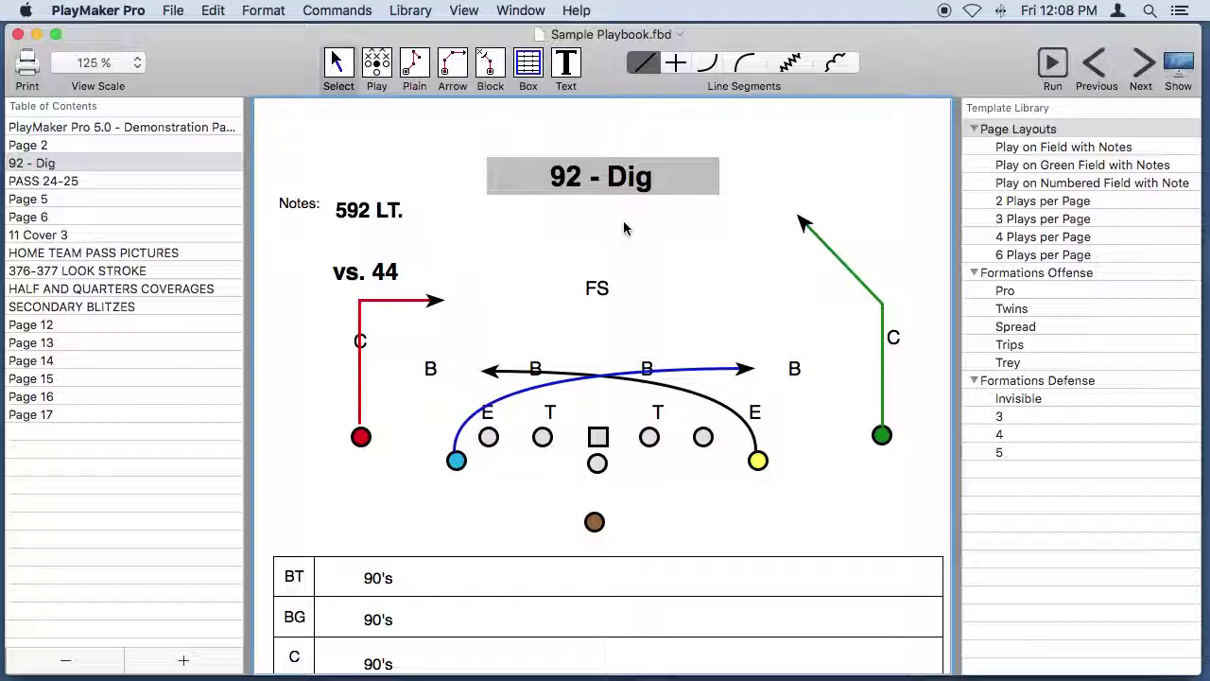
click(1179, 62)
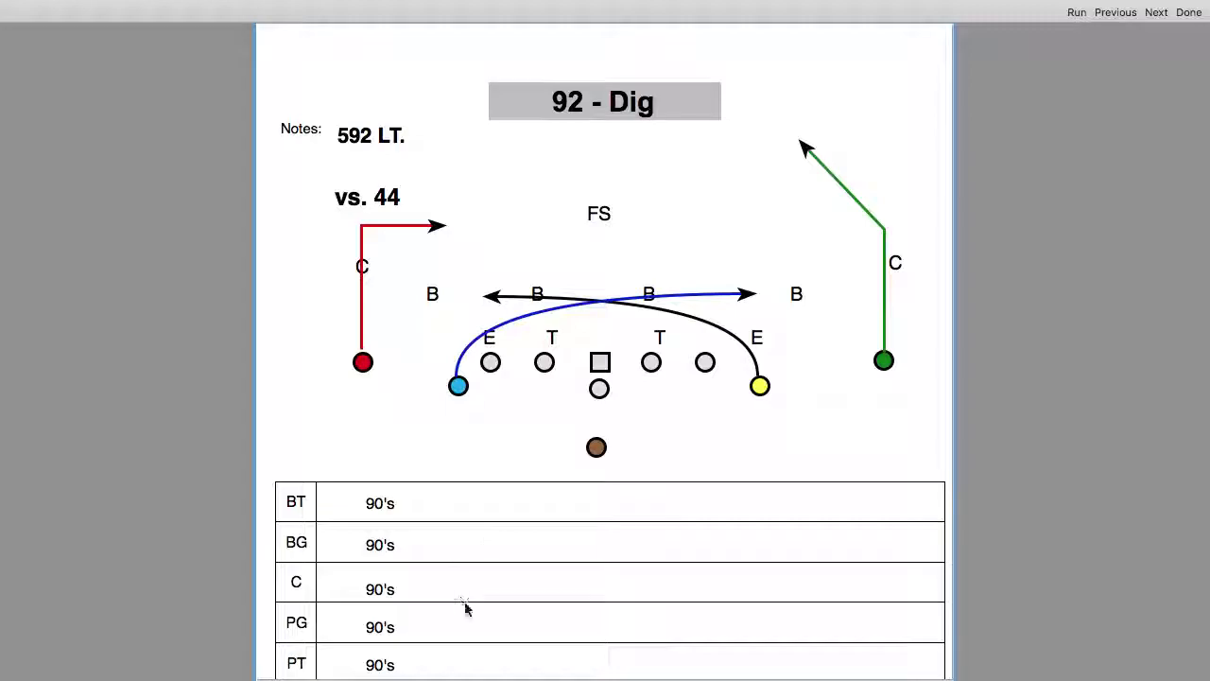
click(600, 390)
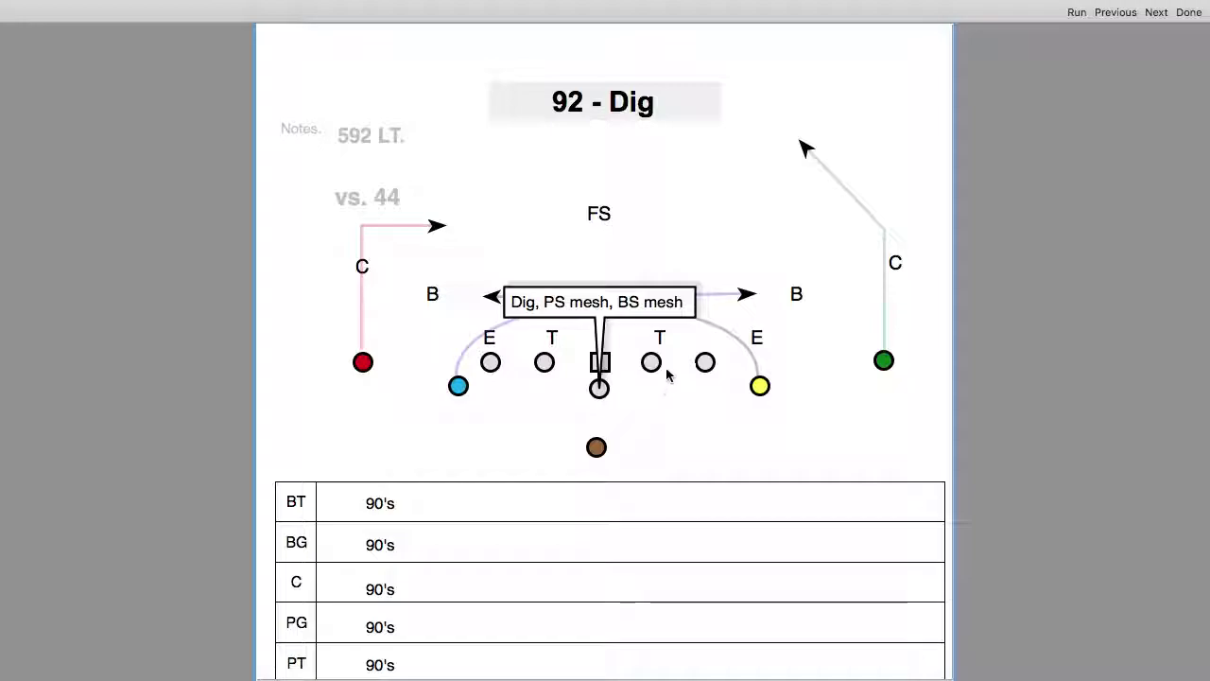
click(706, 362)
click(652, 362)
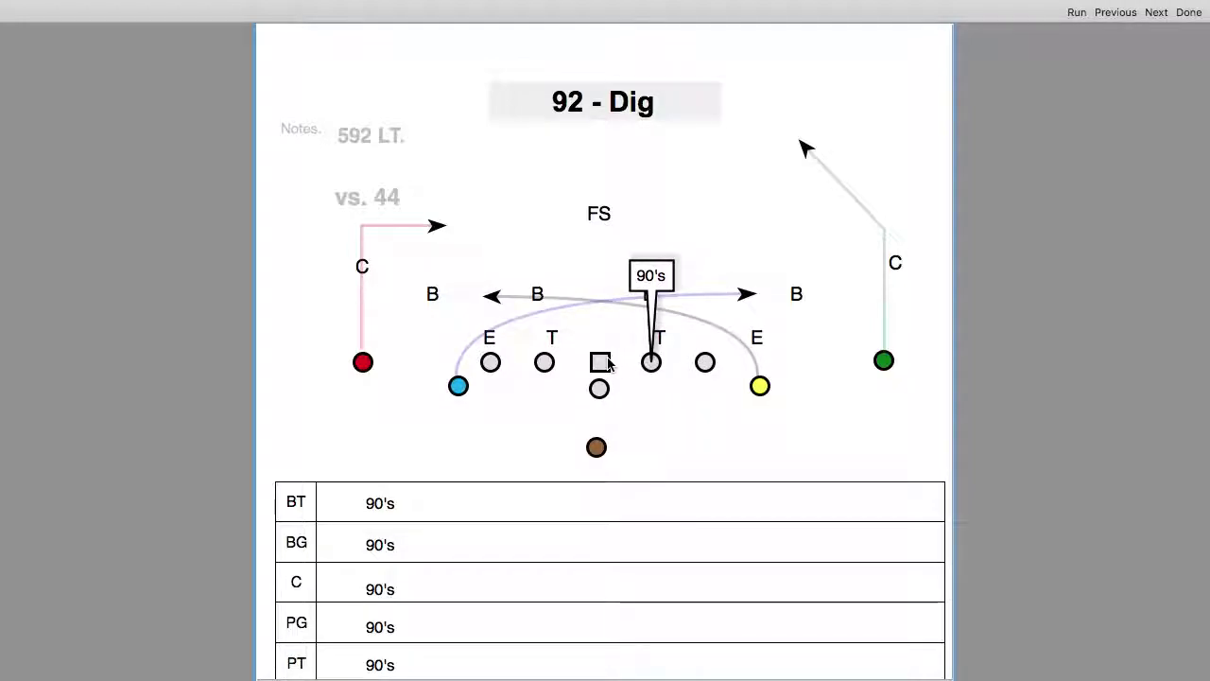
click(601, 362)
click(545, 363)
click(491, 364)
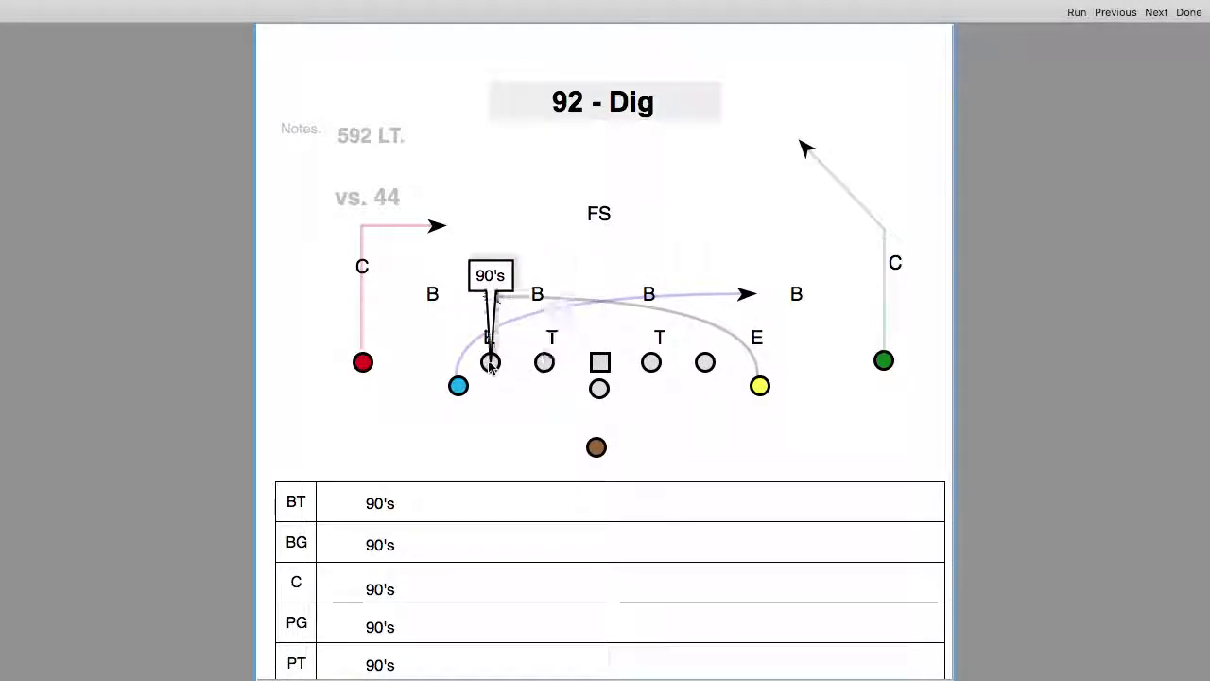
click(491, 367)
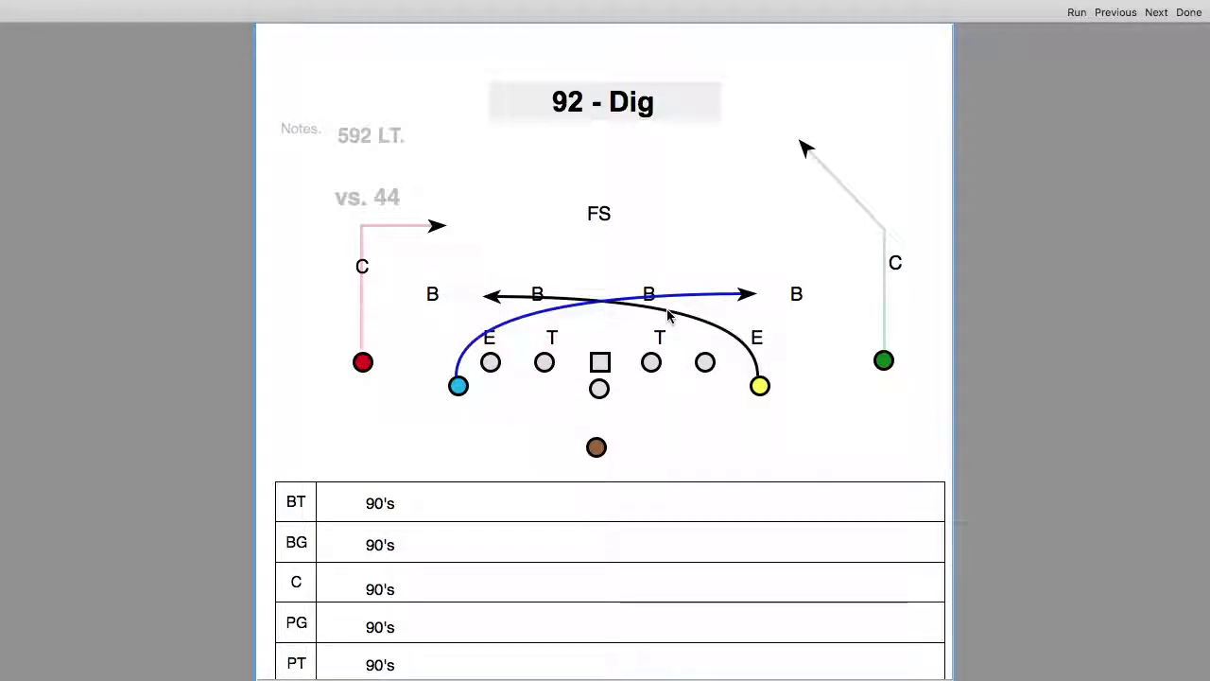
click(832, 182)
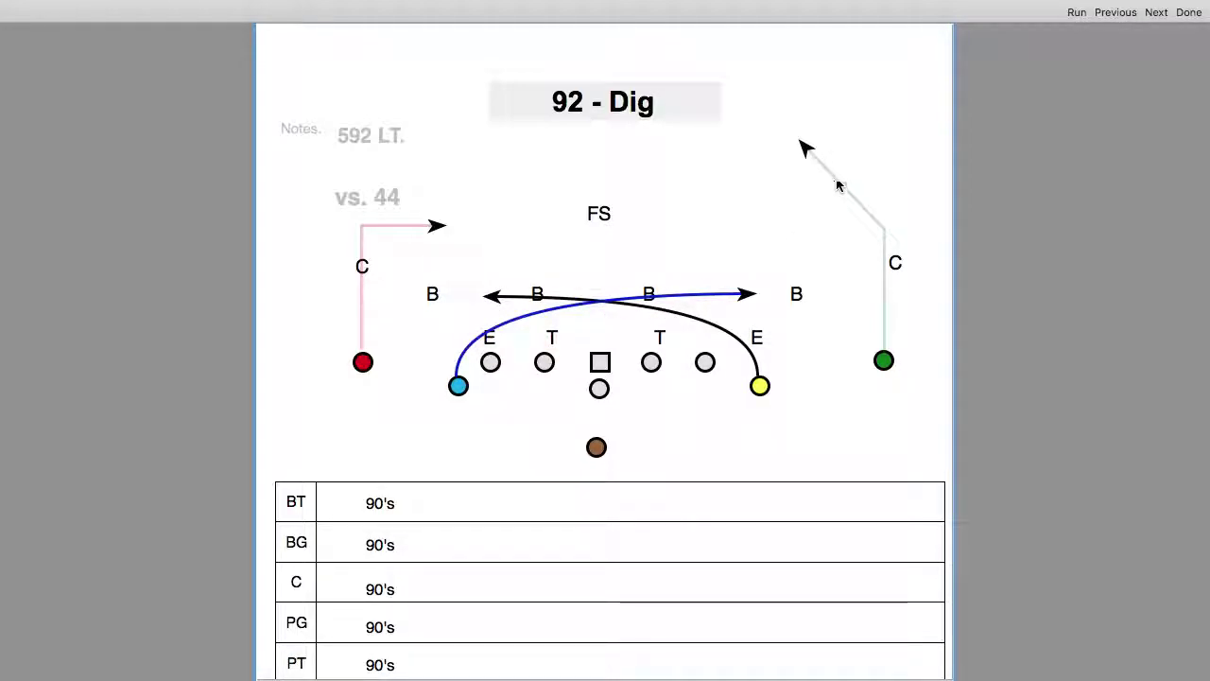
click(411, 229)
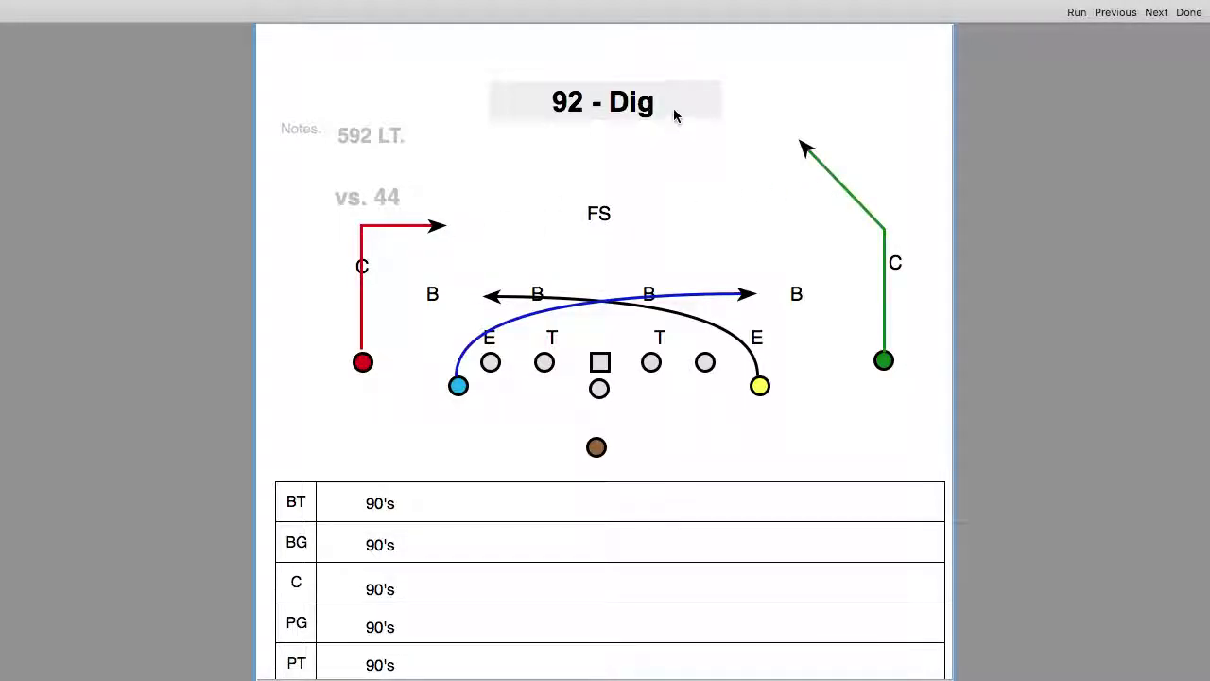
click(675, 115)
click(297, 132)
click(352, 135)
click(377, 197)
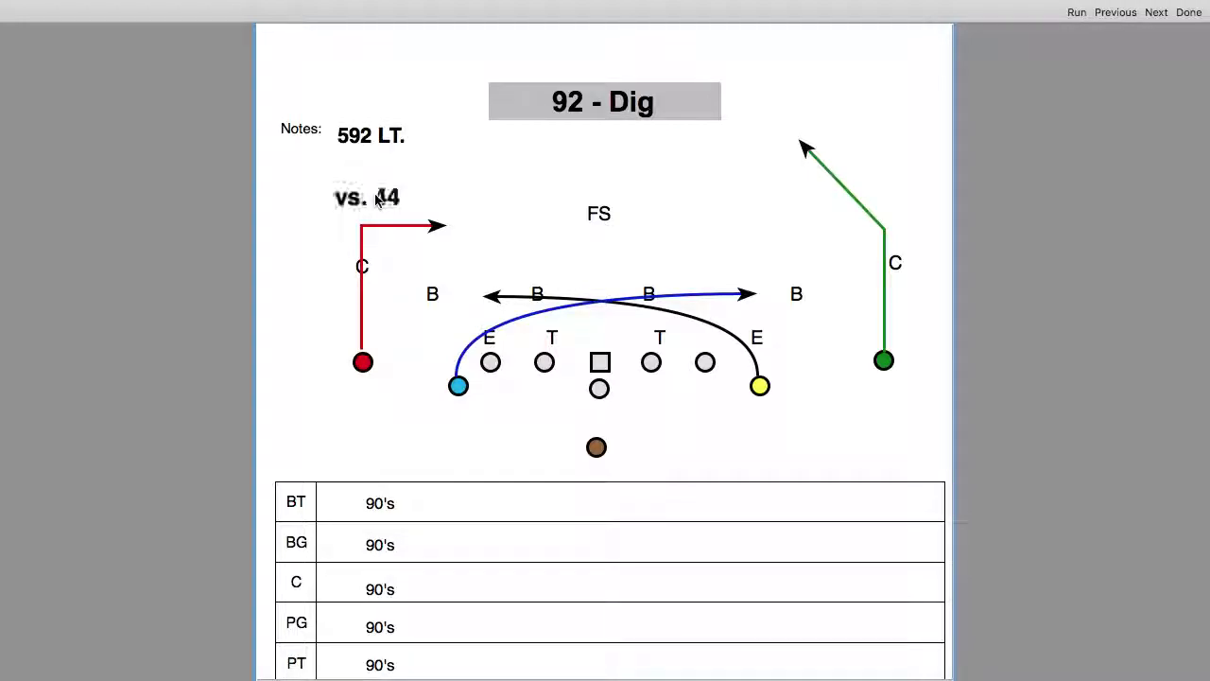
mouse_move(563, 244)
mouse_down()
mouse_move(664, 205)
mouse_move(554, 201)
mouse_move(651, 251)
mouse_up()
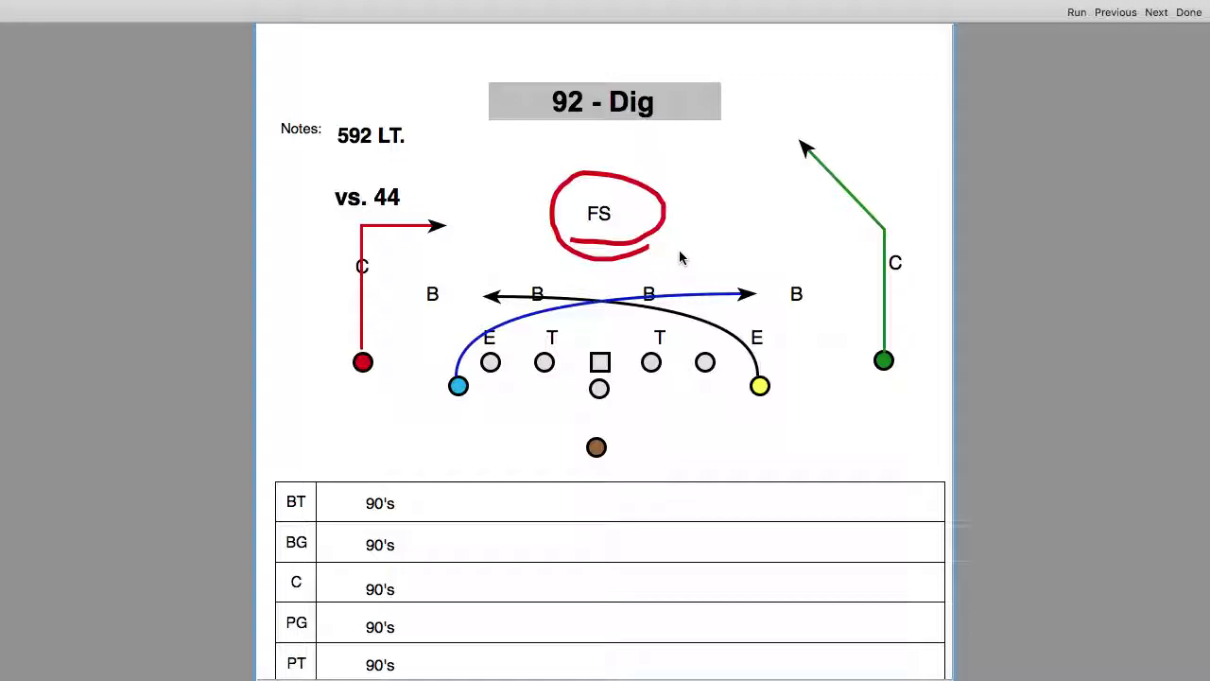
click(1075, 13)
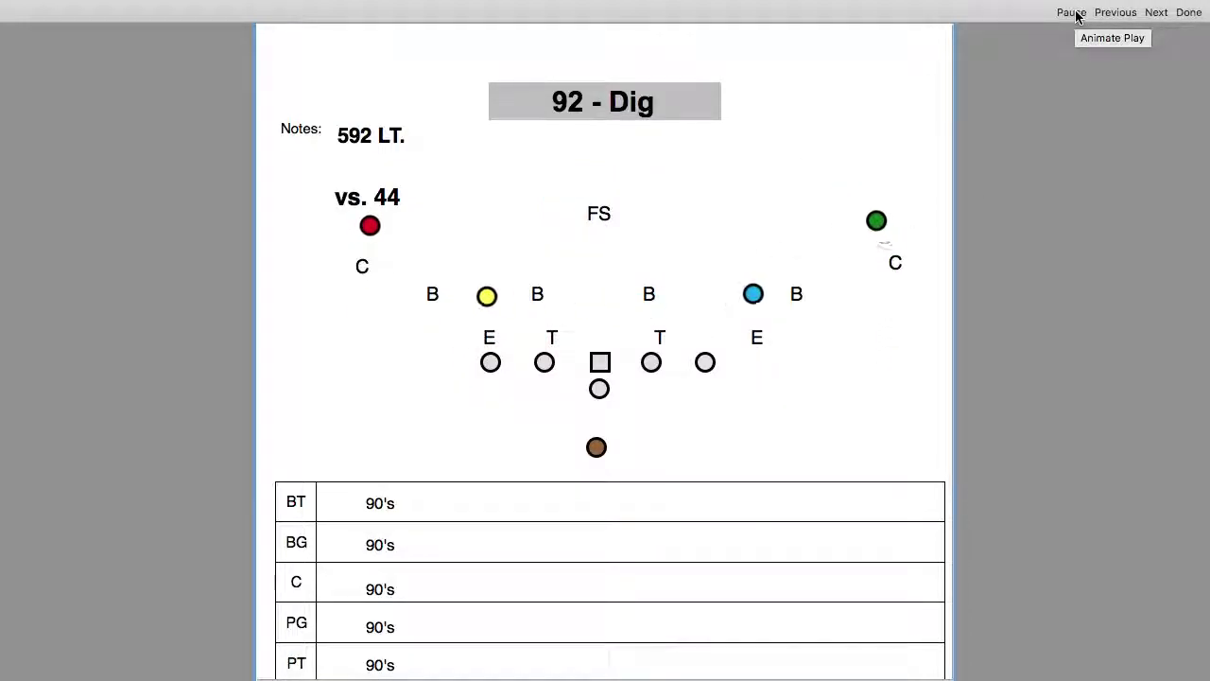
click(1195, 16)
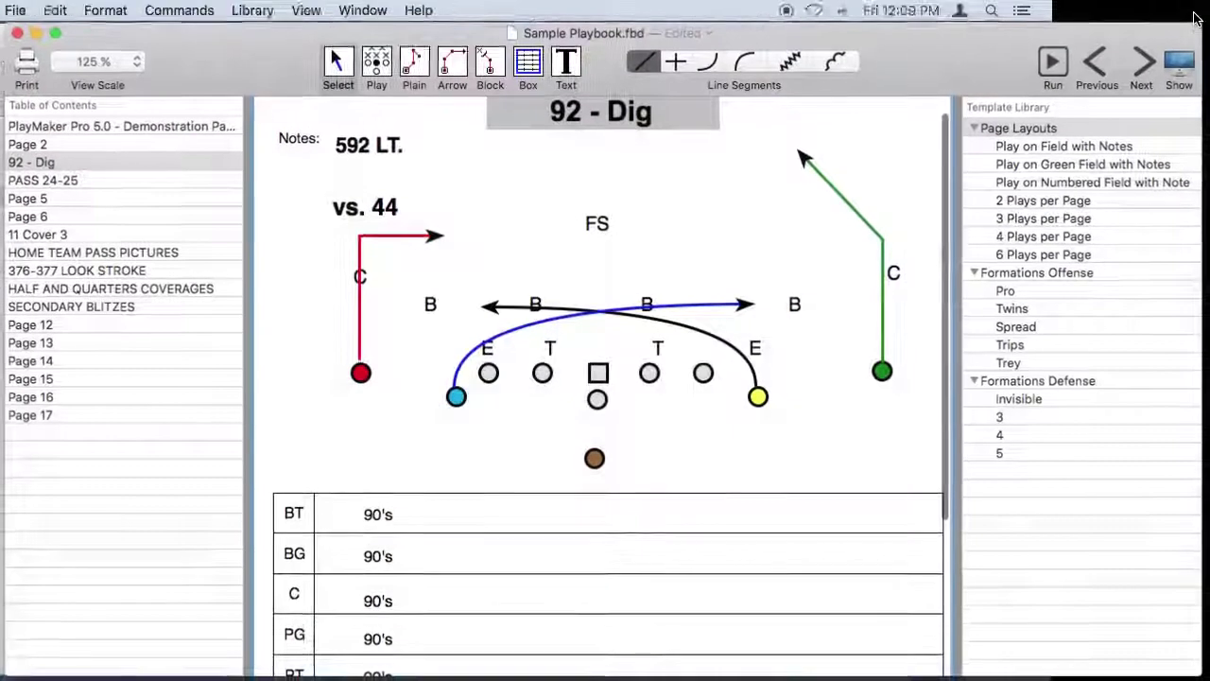
Advance to the PASS 24-25 page and scroll through it
click(1142, 64)
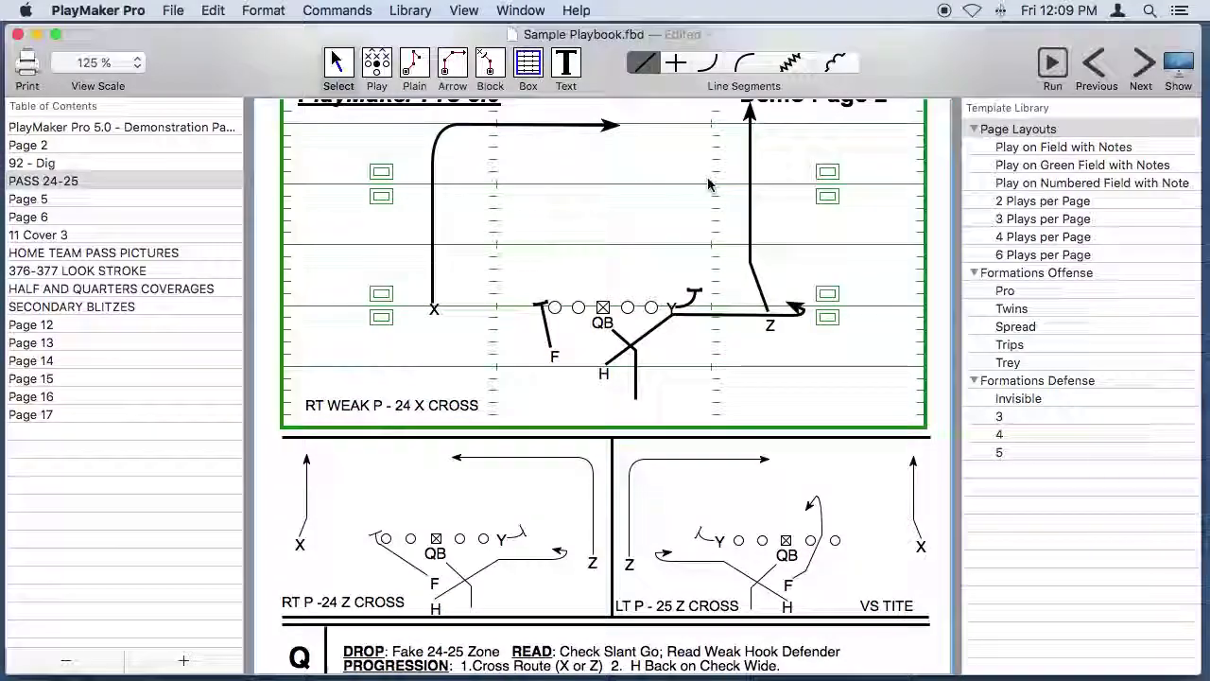
scroll(702, 189, up, 3)
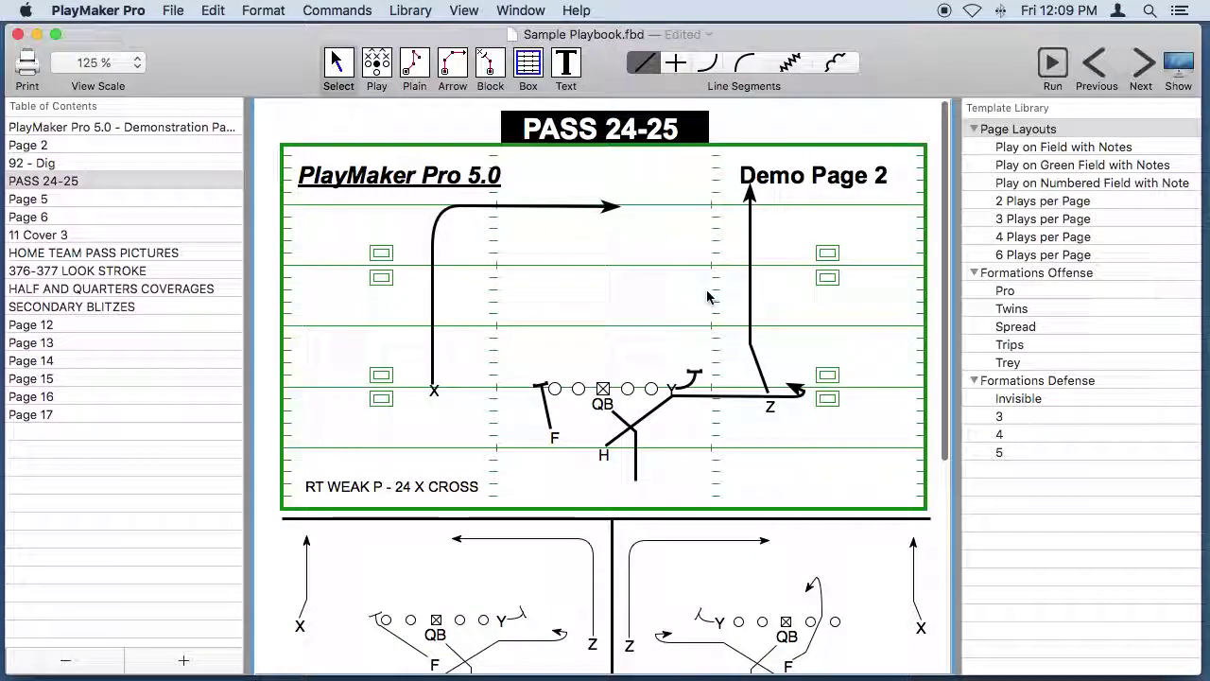
scroll(600, 510, down, 4)
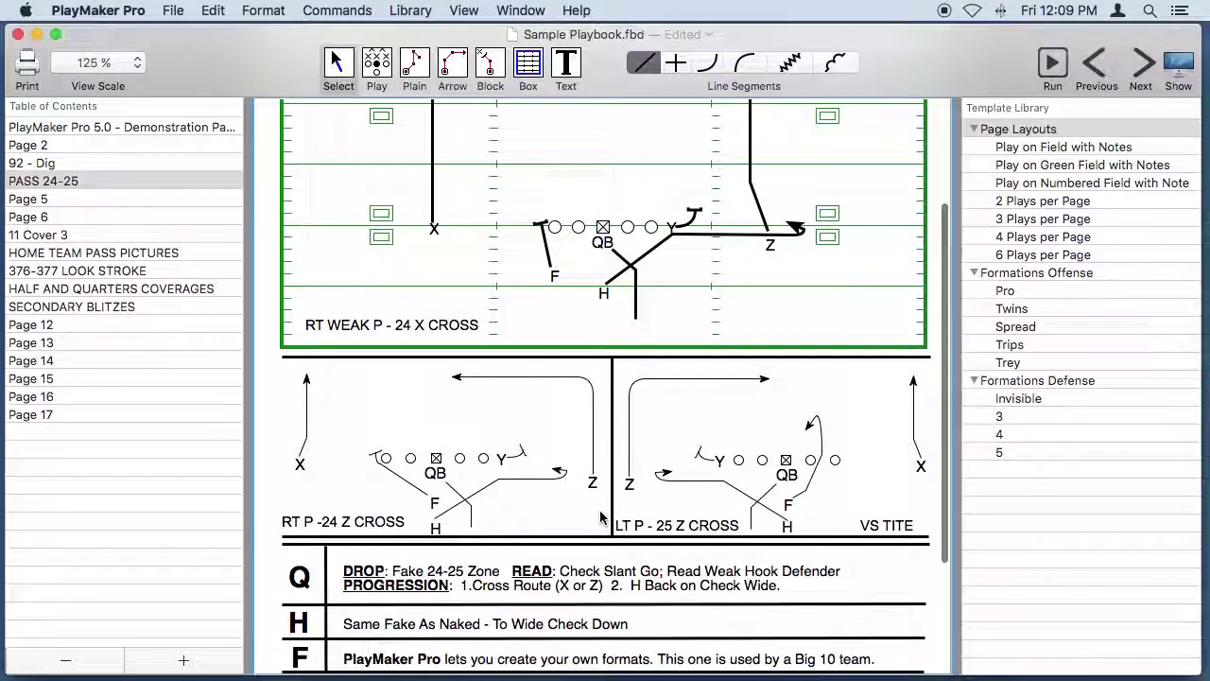
scroll(599, 516, down, 5)
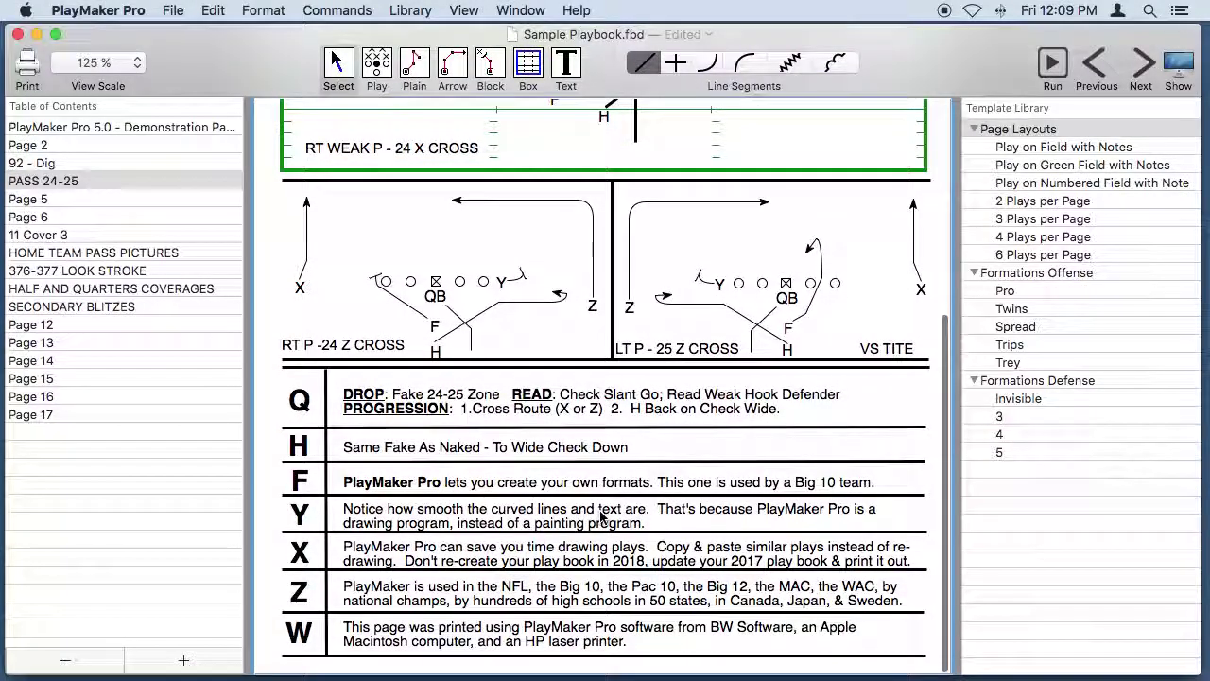
scroll(600, 516, up, 9)
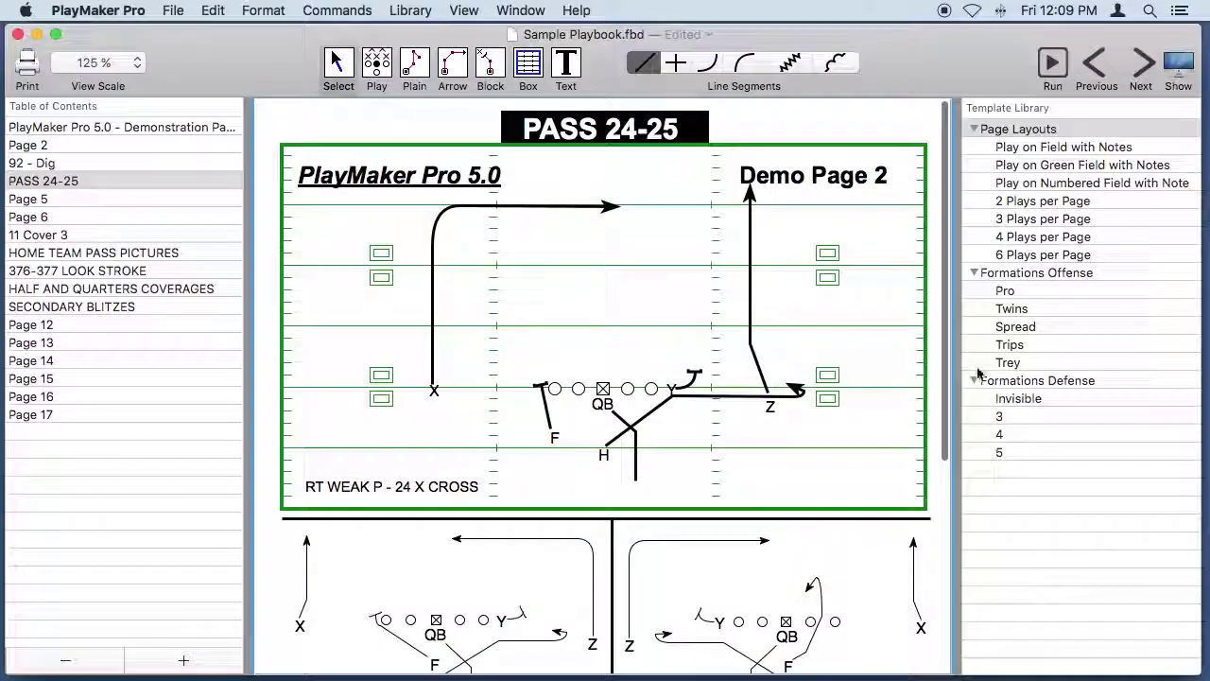
Advance to Page 5 and look it over, returning to the top
click(1142, 64)
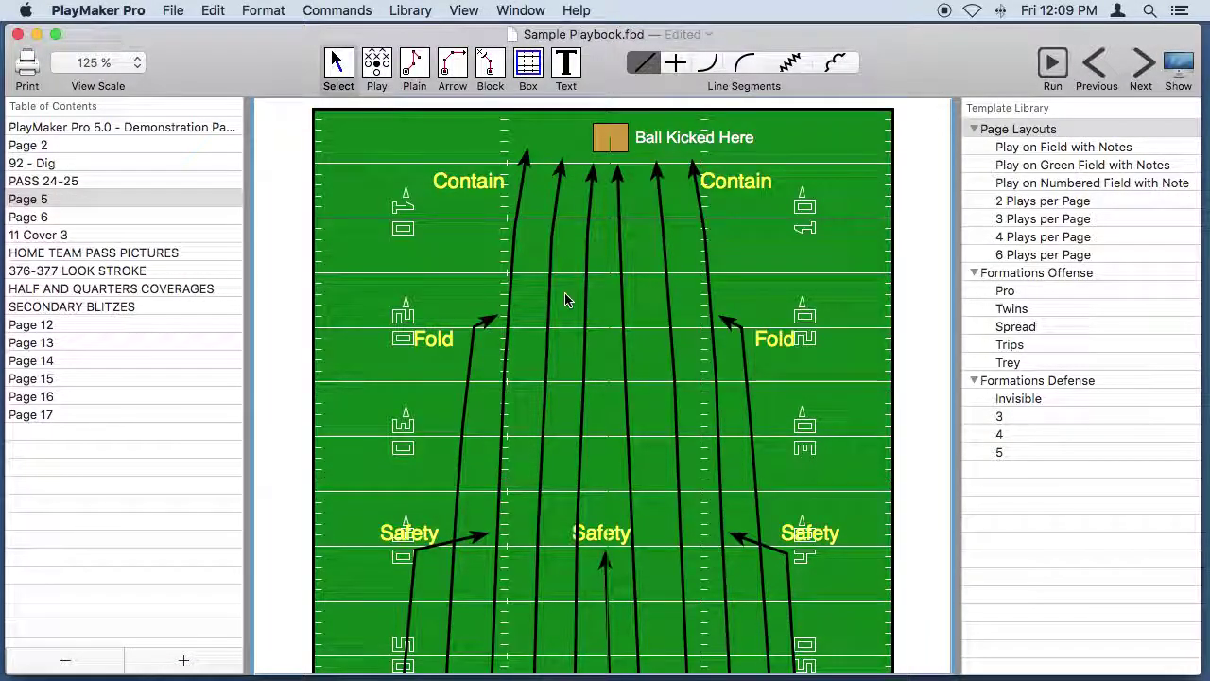
scroll(565, 299, down, 8)
scroll(565, 300, up, 4)
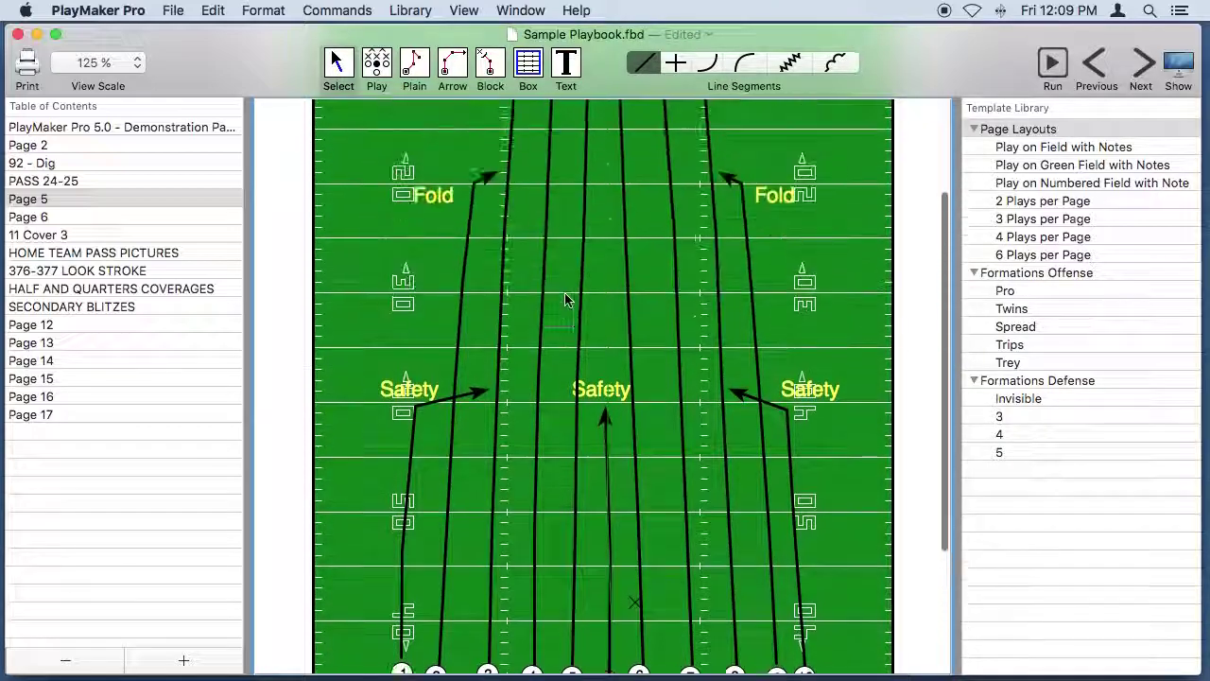
scroll(564, 300, up, 4)
Open Page 6, the blank field with PlayMaker Pro and BW Software banners, and scroll through it
click(1142, 65)
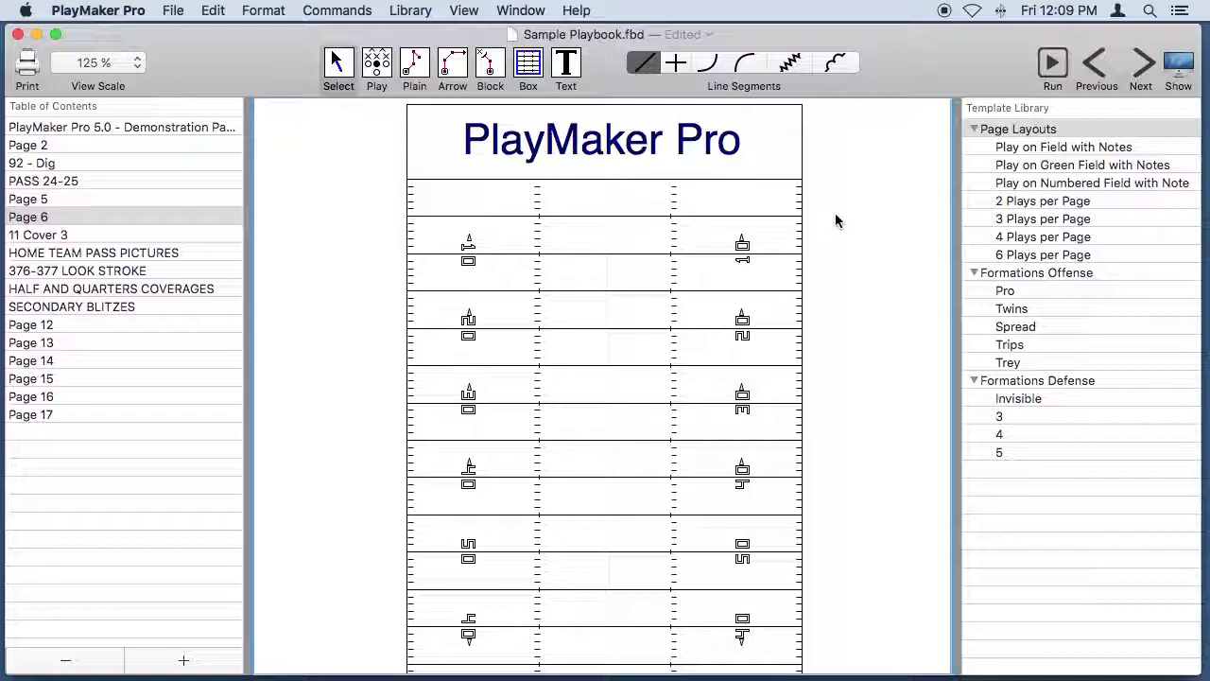
scroll(842, 236, down, 10)
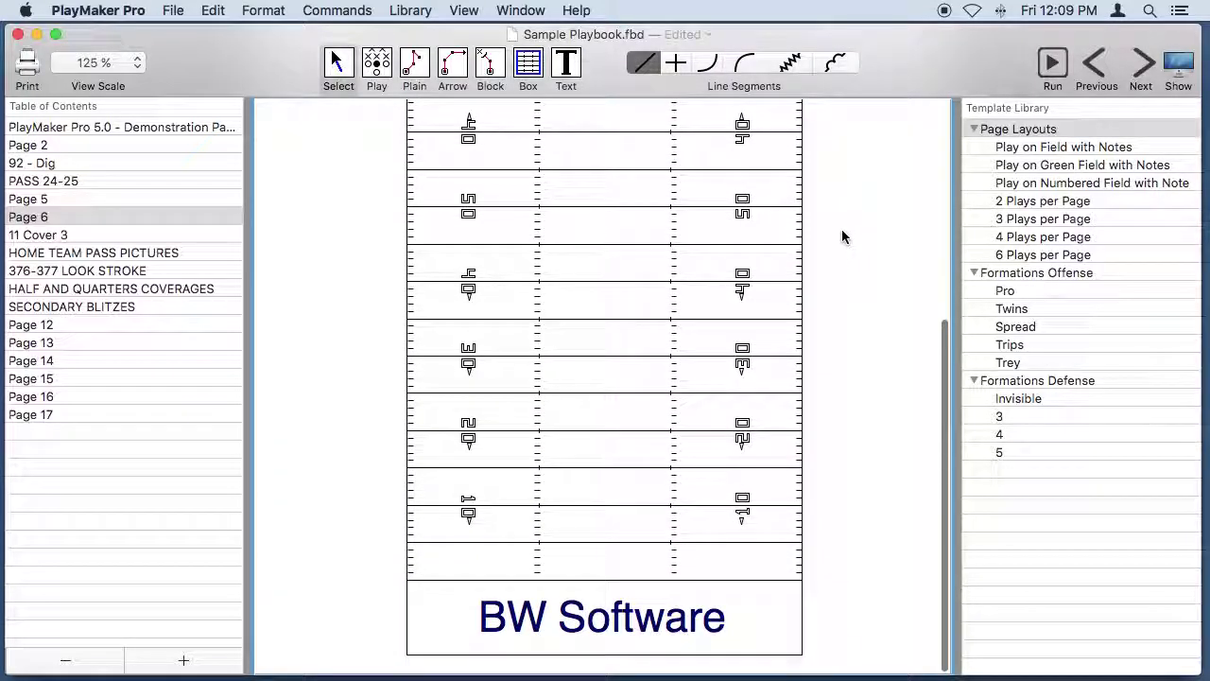
scroll(841, 237, up, 3)
scroll(841, 236, up, 3)
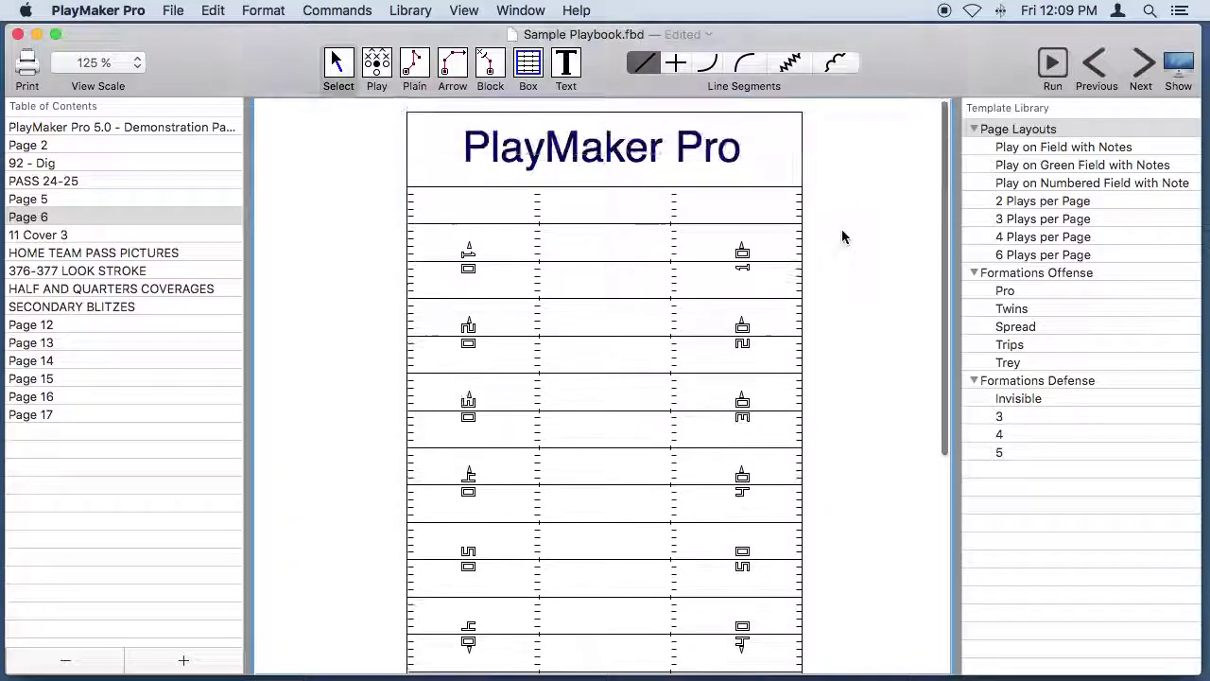
Page through and review the 11 Cover 3 and HOME TEAM PASS PICTURES pages
click(1142, 66)
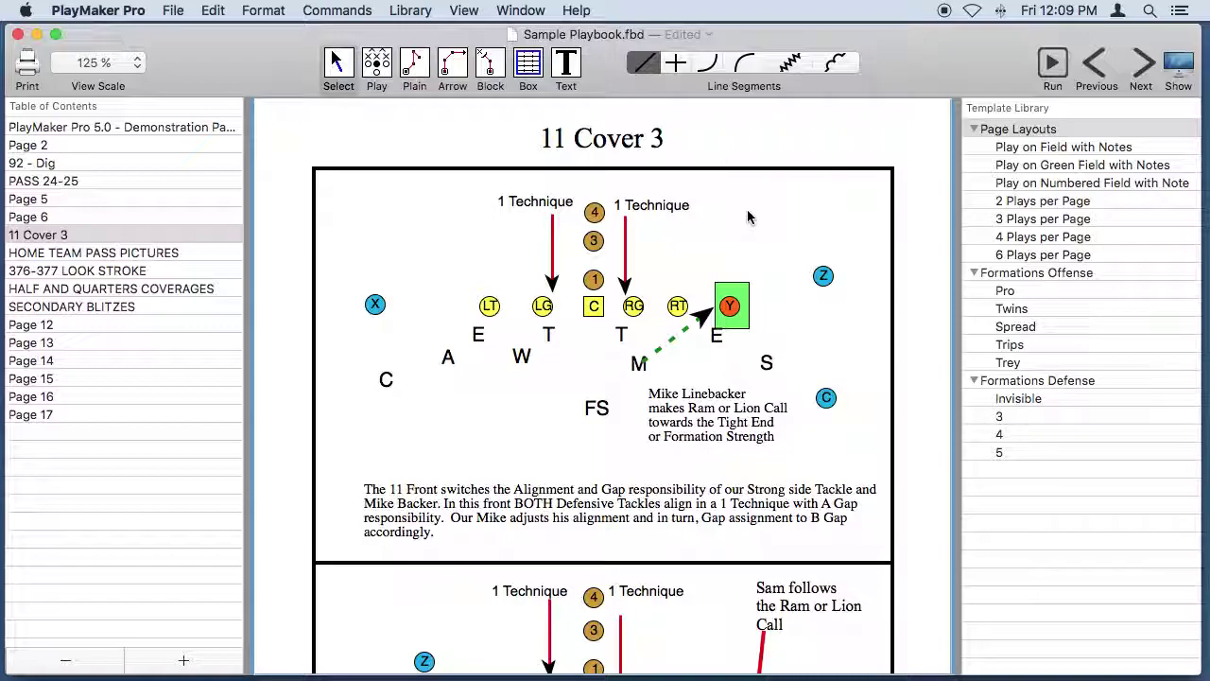
scroll(746, 216, down, 5)
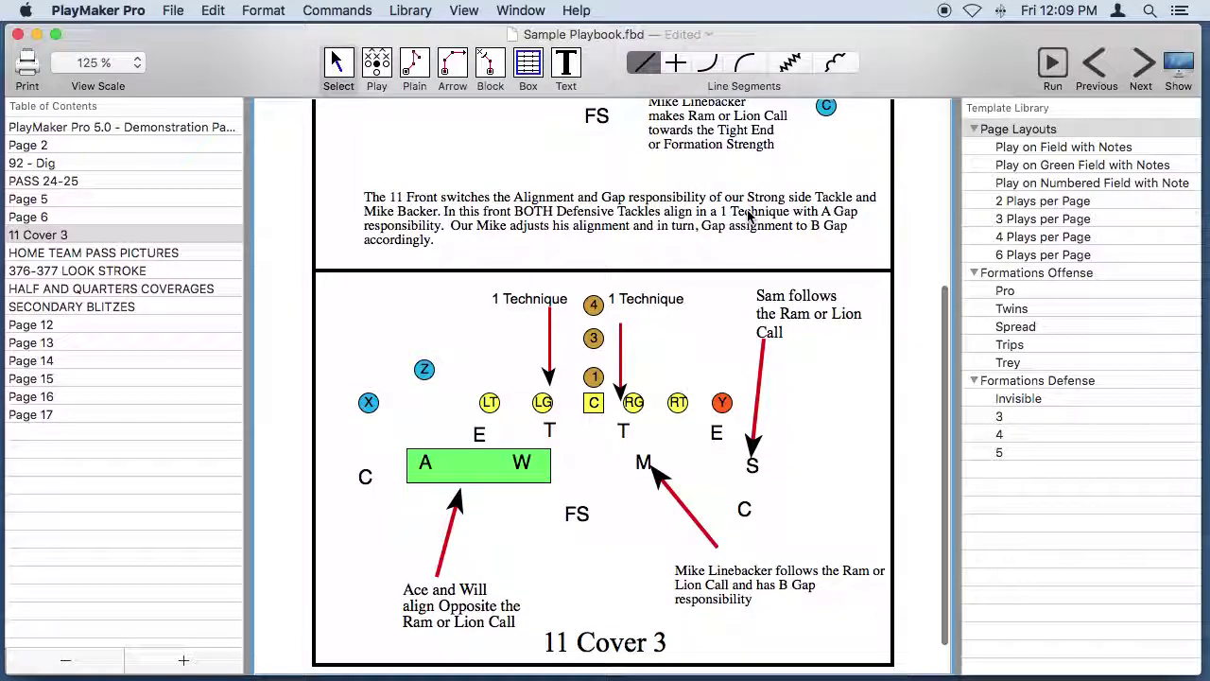
scroll(747, 217, up, 5)
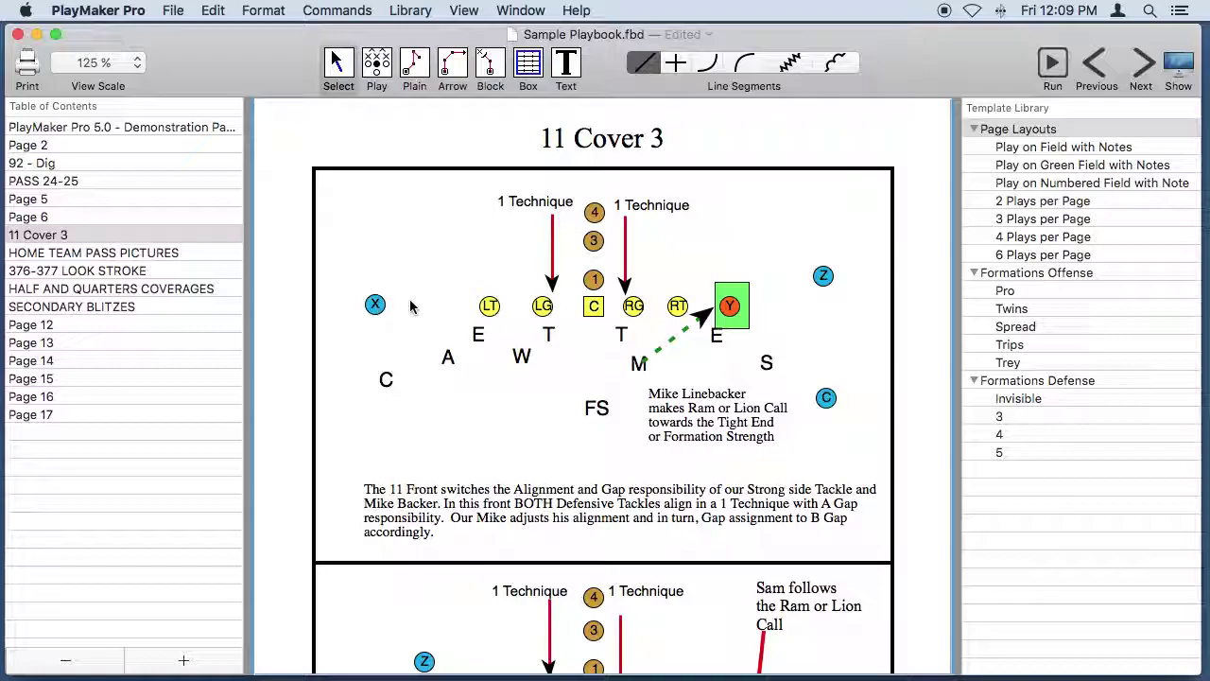
click(1142, 64)
scroll(643, 216, down, 10)
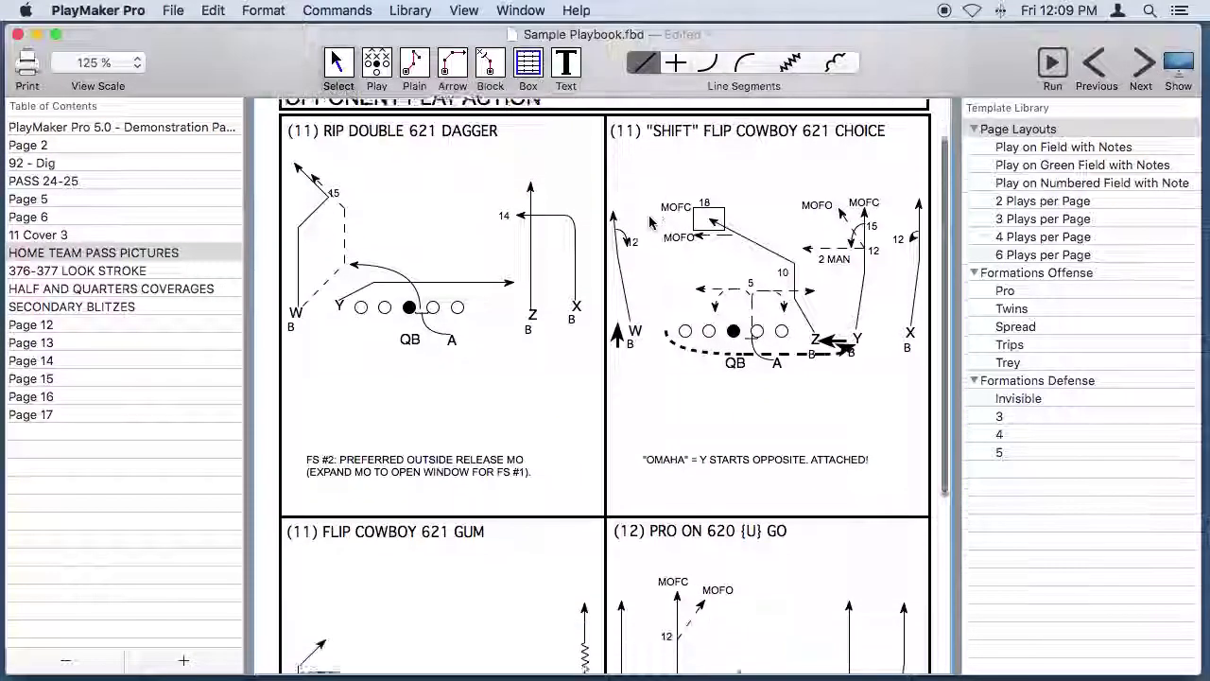
scroll(649, 222, up, 10)
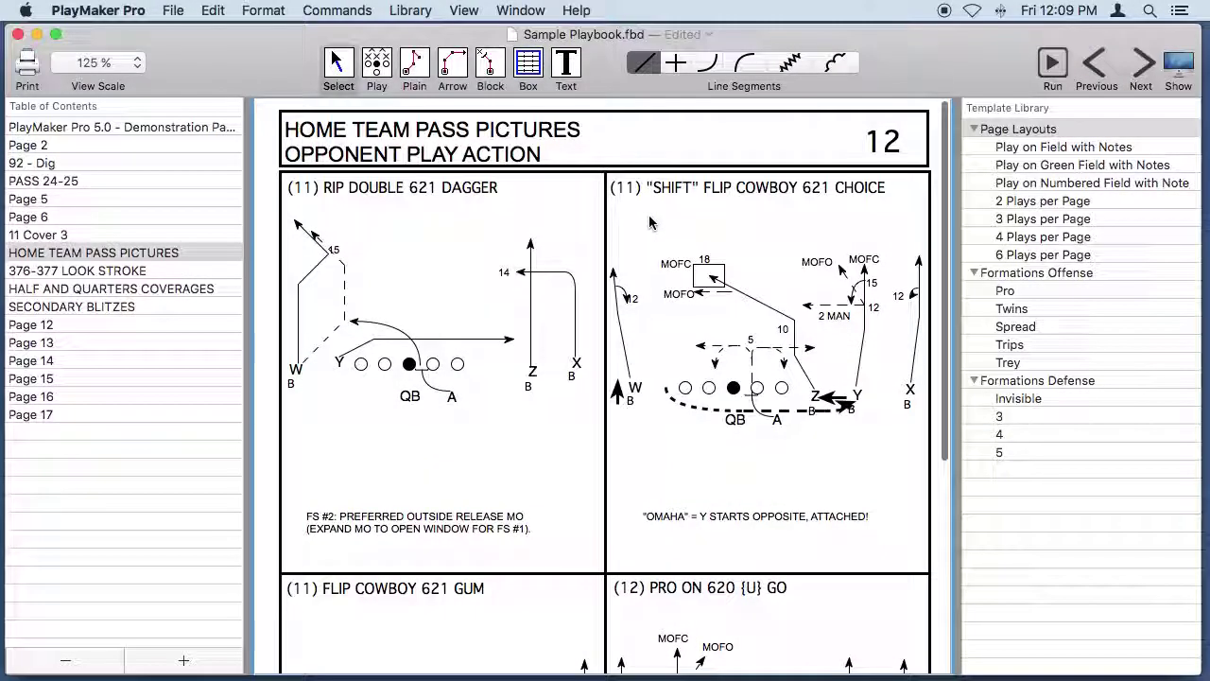
Review the 376-377 LOOK STROKE and HALF AND QUARTERS COVERAGES pages
click(1140, 63)
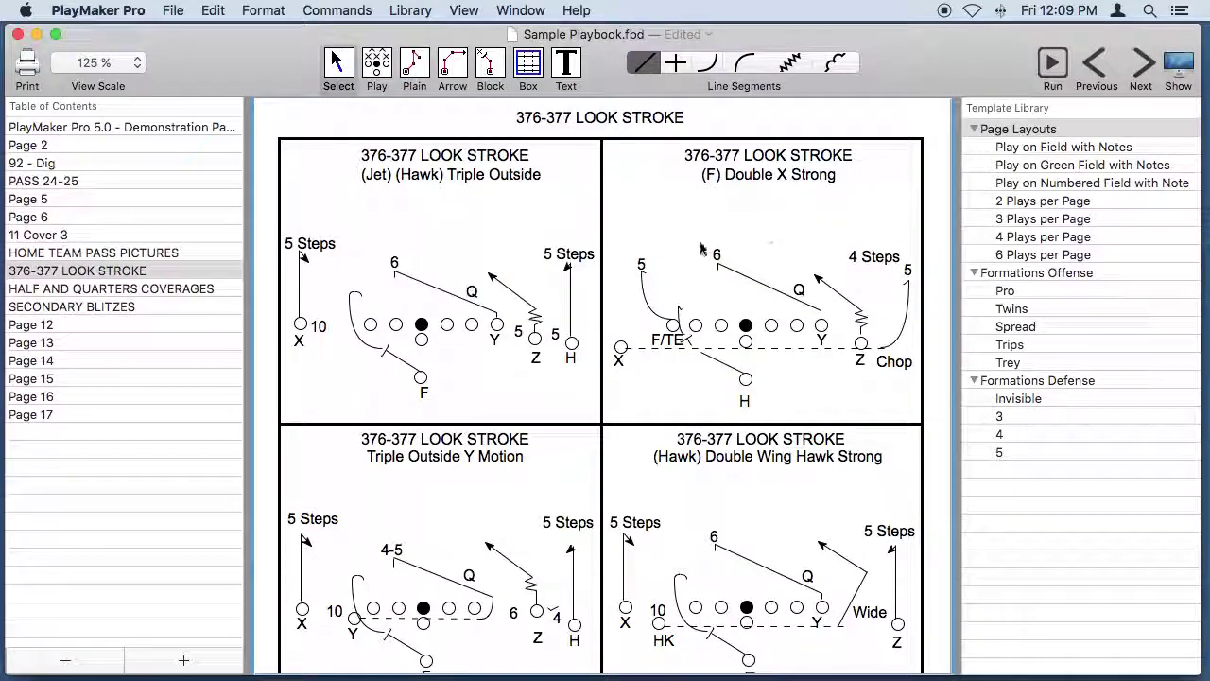
scroll(701, 249, down, 10)
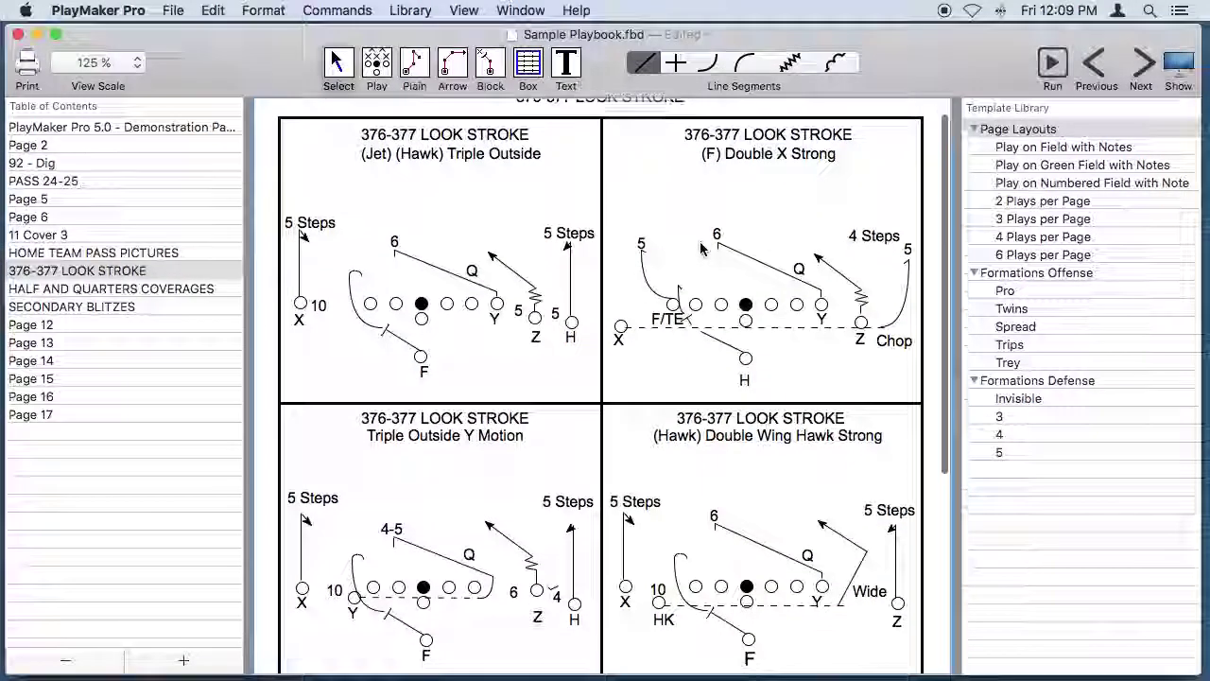
scroll(700, 248, up, 5)
scroll(700, 249, up, 5)
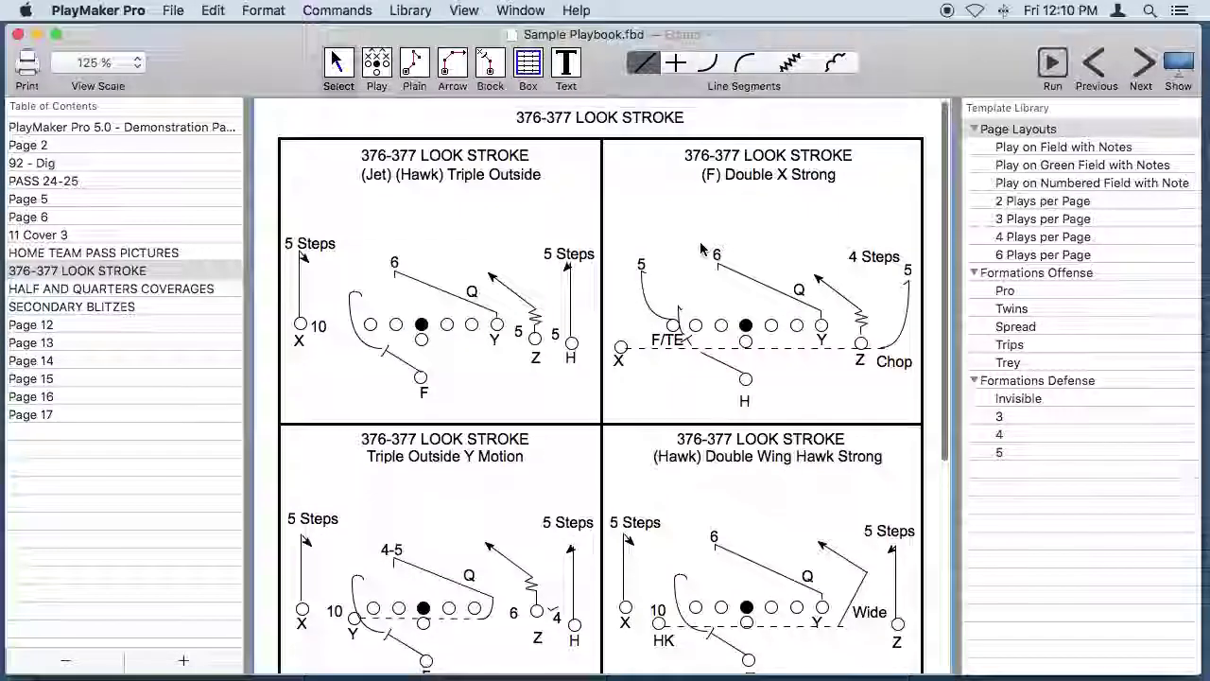
click(1131, 75)
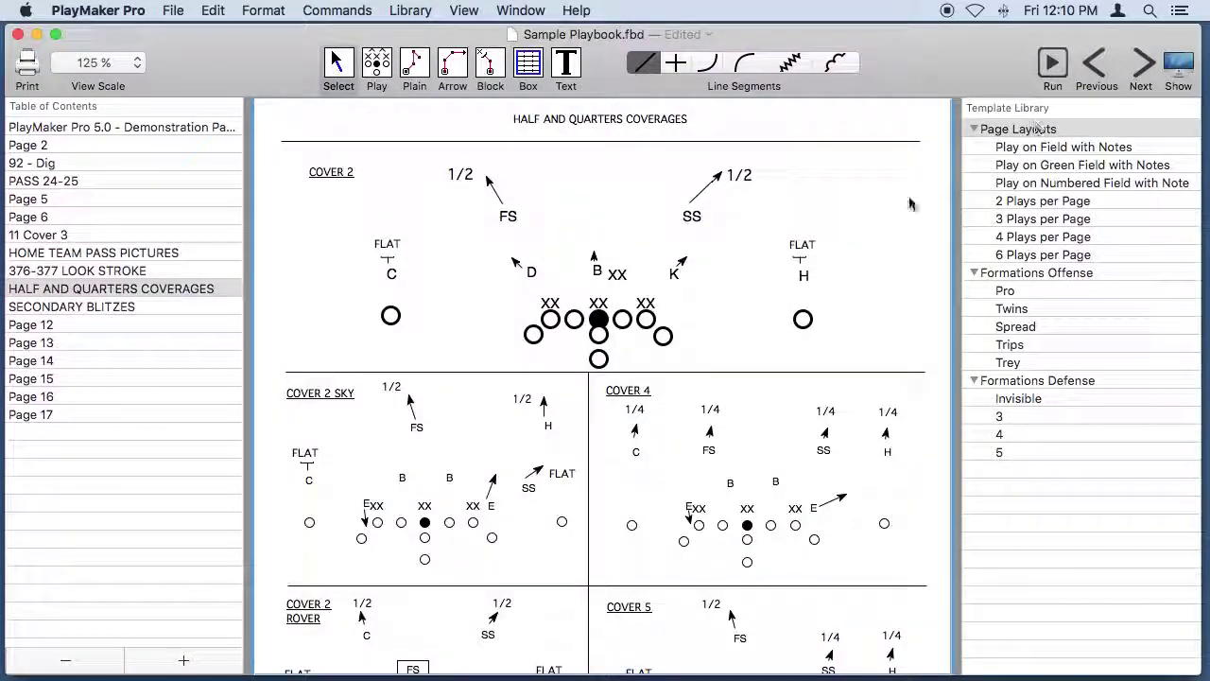
scroll(805, 254, down, 2)
scroll(805, 254, down, 5)
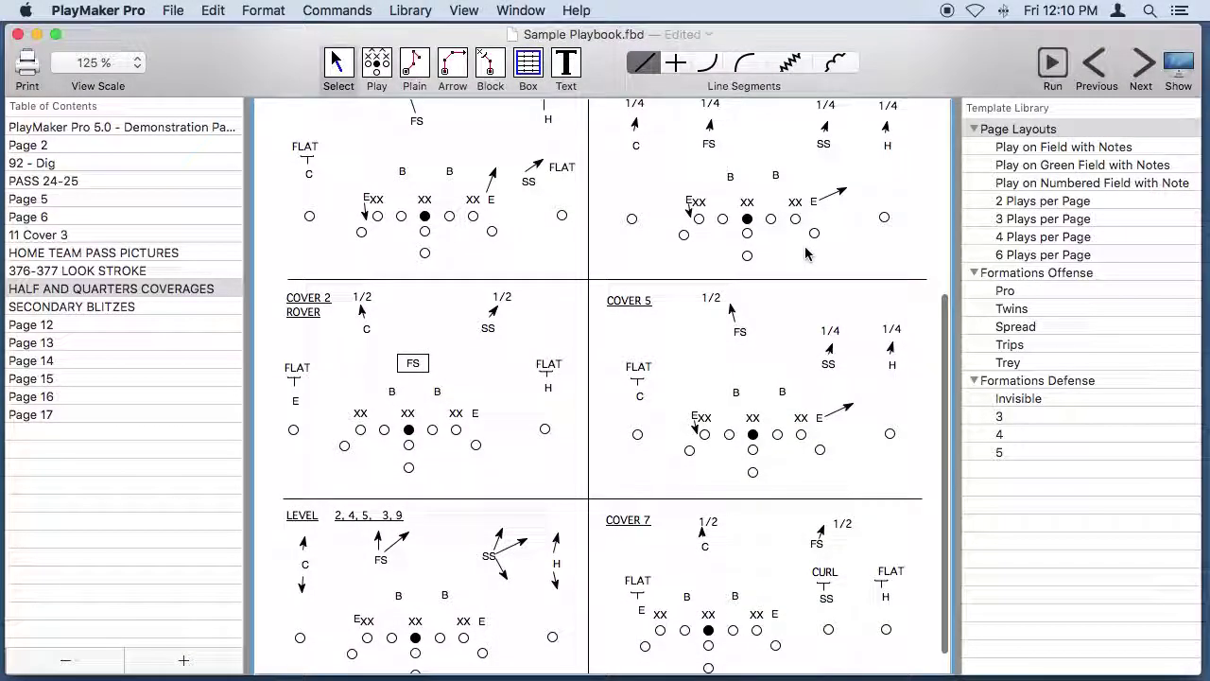
scroll(805, 253, up, 5)
scroll(806, 254, up, 3)
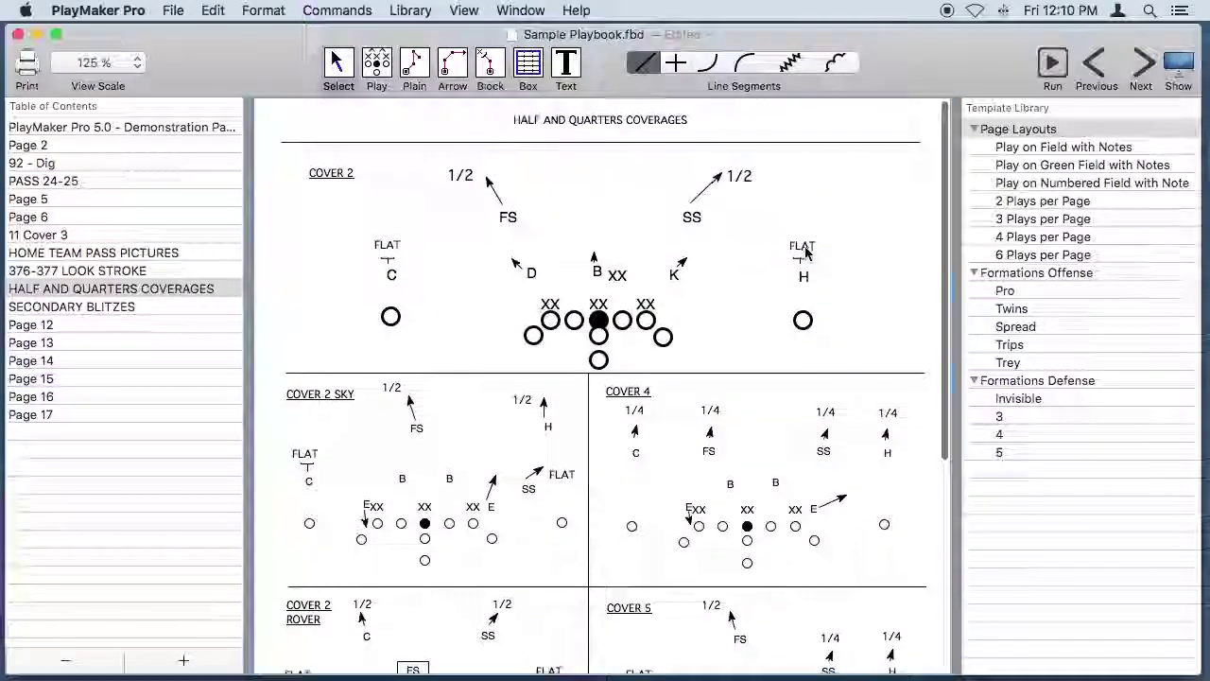
Review the SECONDARY BLITZES page with FIRE, COBRA, SMOKE, SNAKE, SS-STRIKE and C-STRIKE diagrams
click(1141, 66)
scroll(781, 287, down, 7)
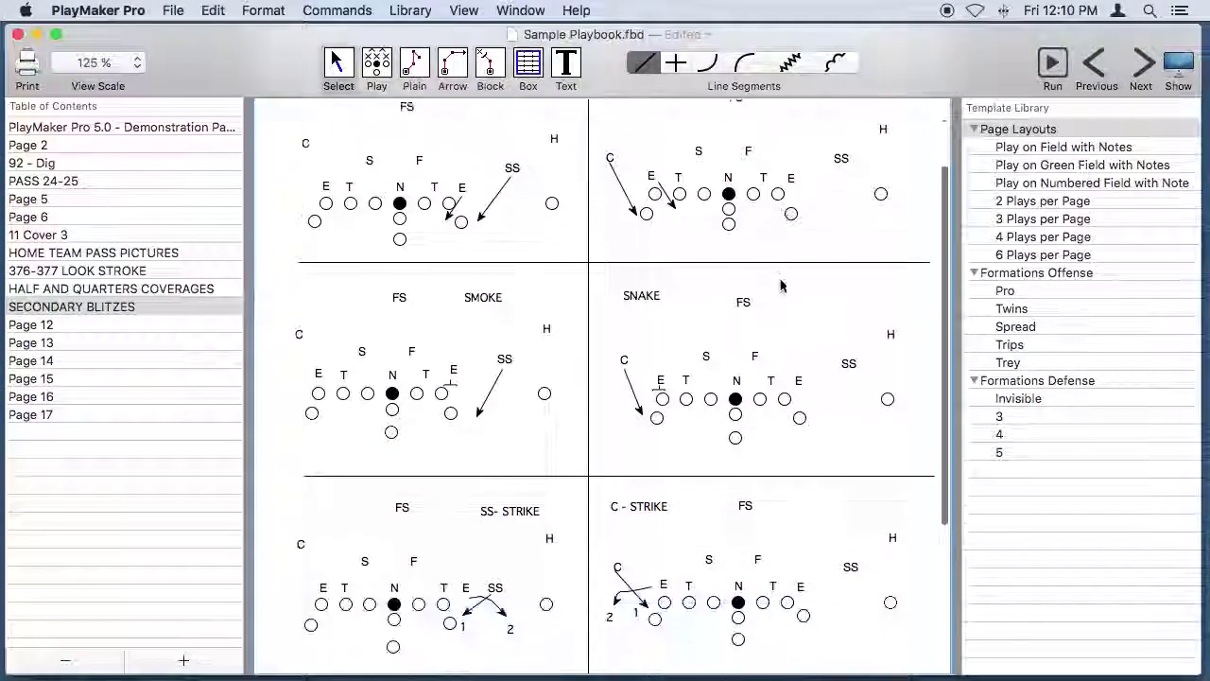
scroll(780, 287, up, 7)
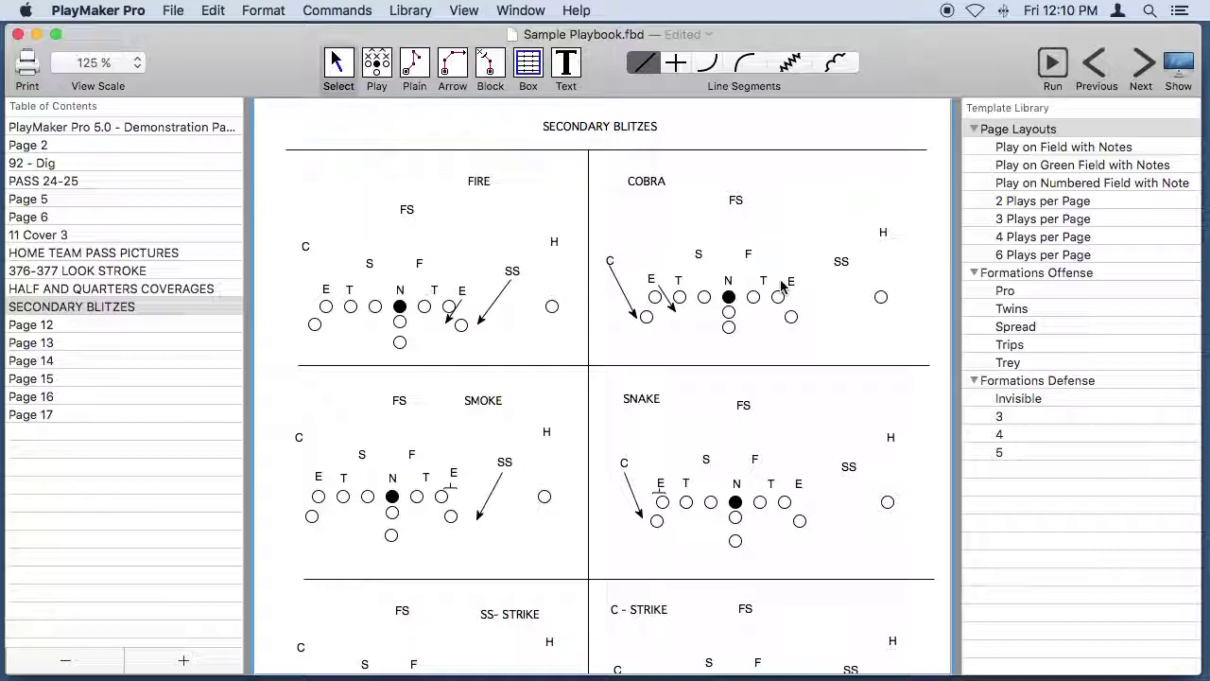
click(520, 11)
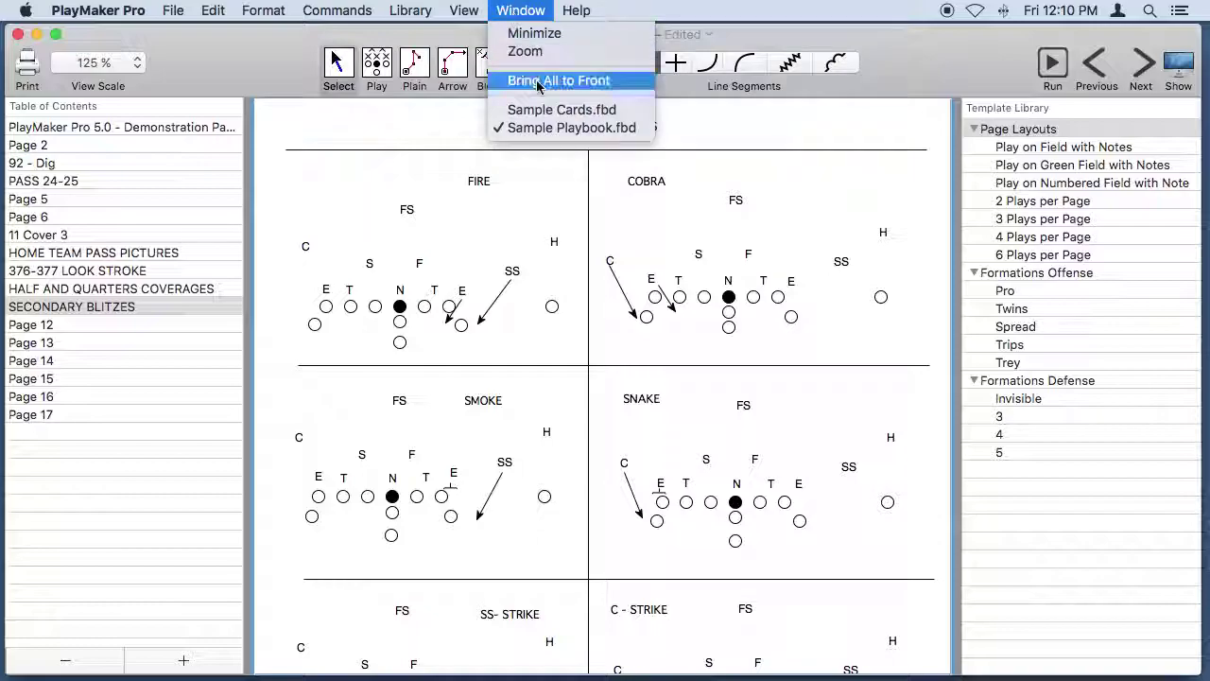
View Sample Cards.fbd from the Window menu, then return to Sample Playbook.fbd and advance to Page 12
click(545, 110)
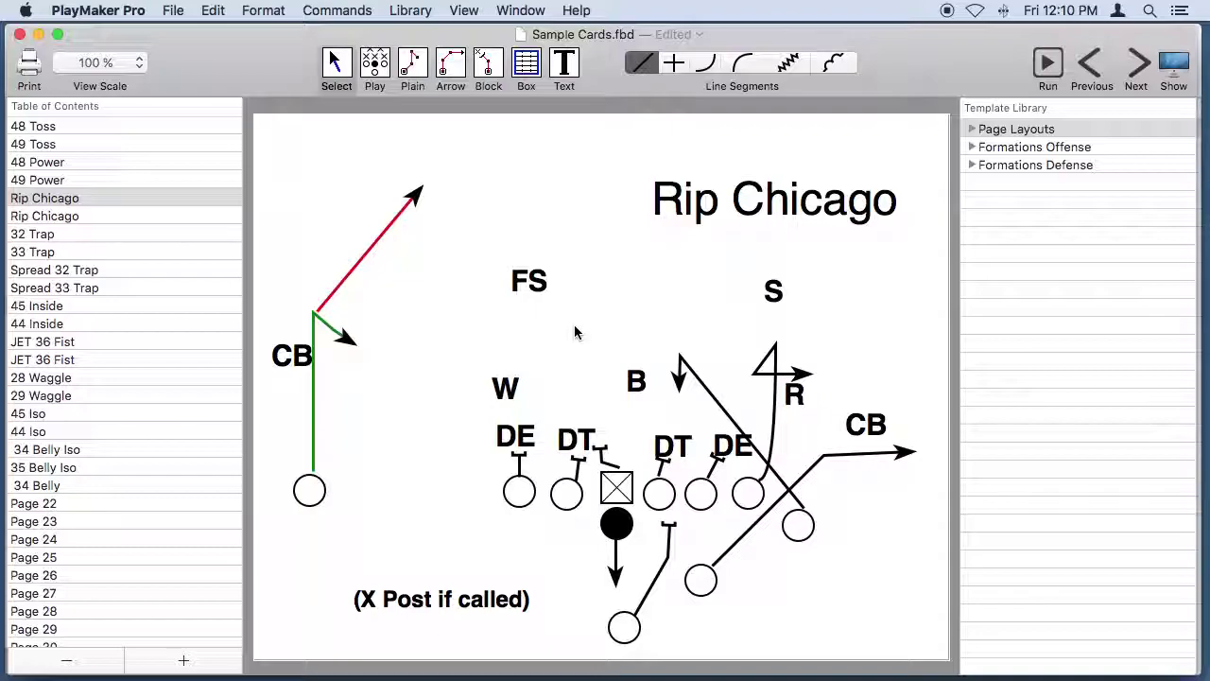
click(521, 10)
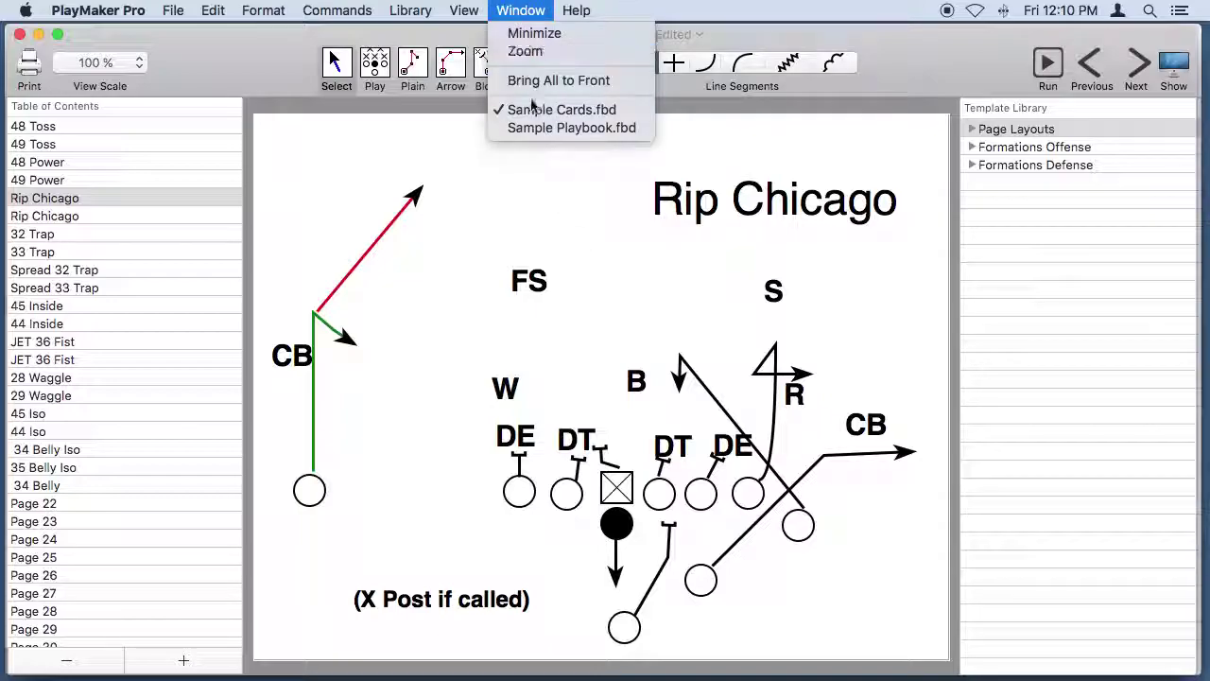
click(532, 131)
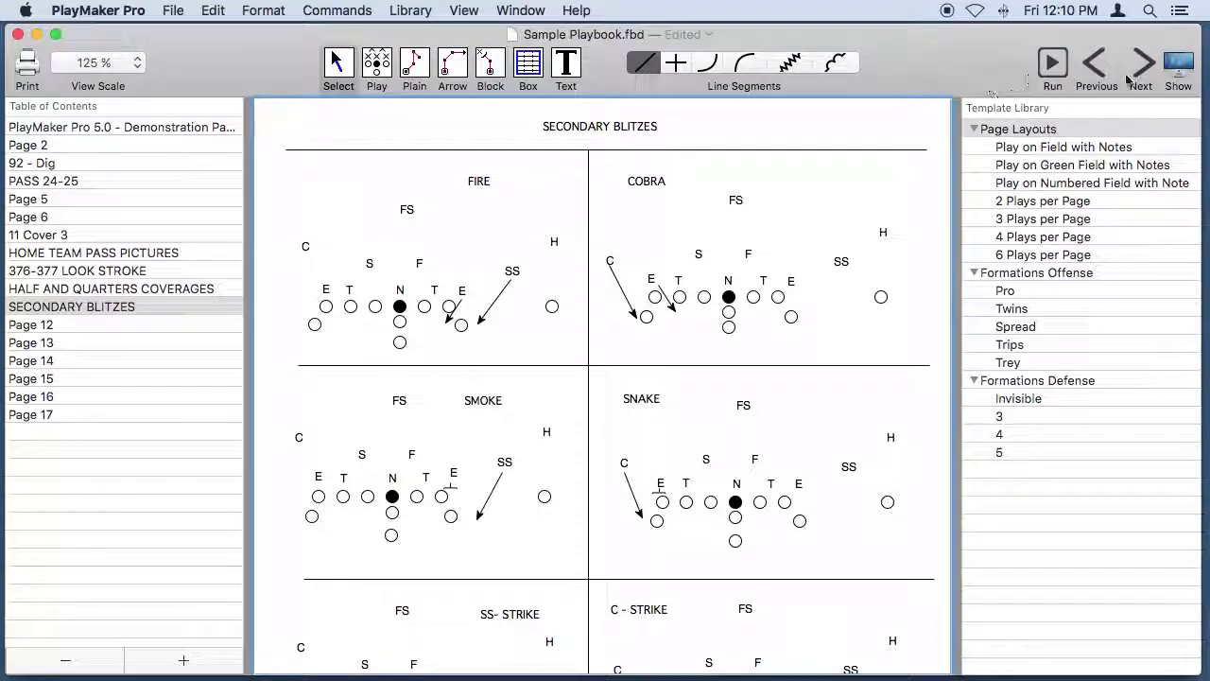
click(1141, 68)
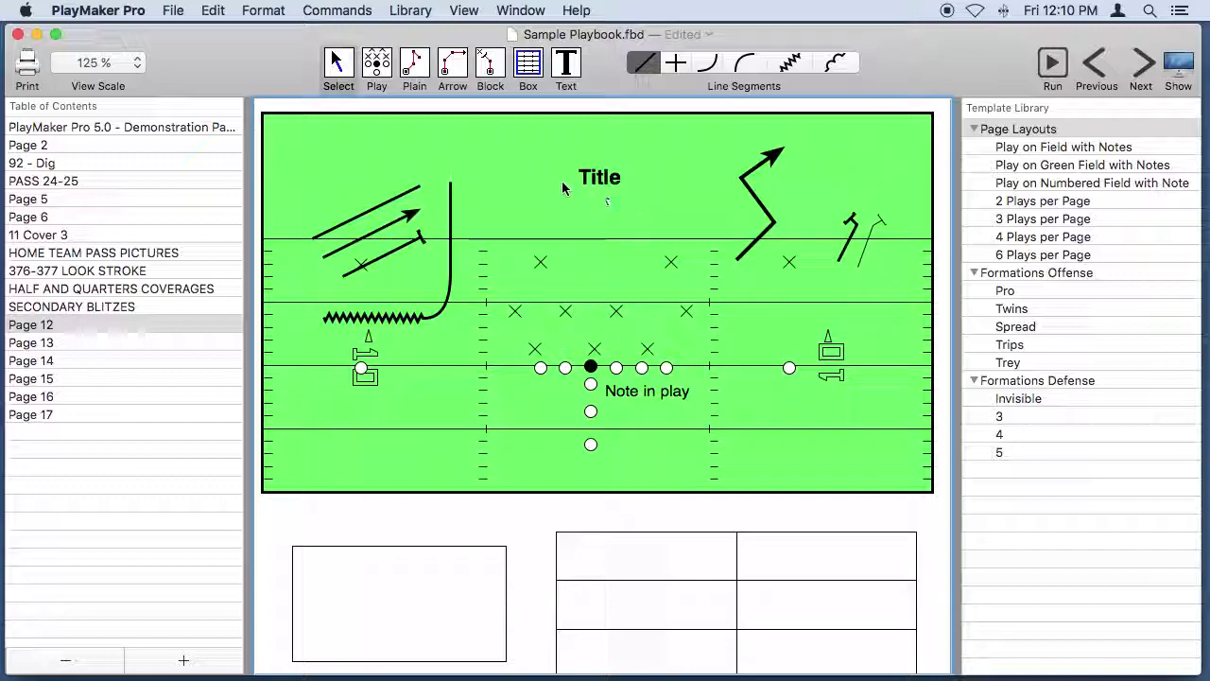
Look over Page 12 down to its Instructions for players table, then advance to Page 13
scroll(529, 544, down, 10)
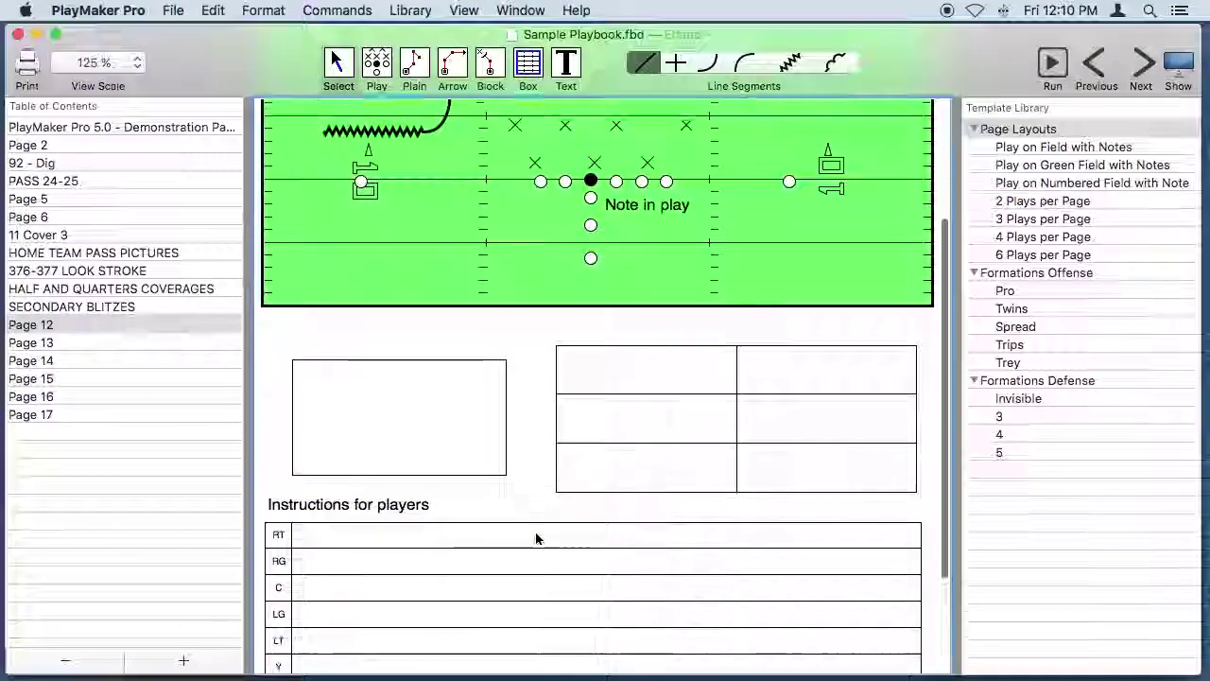
scroll(535, 539, up, 10)
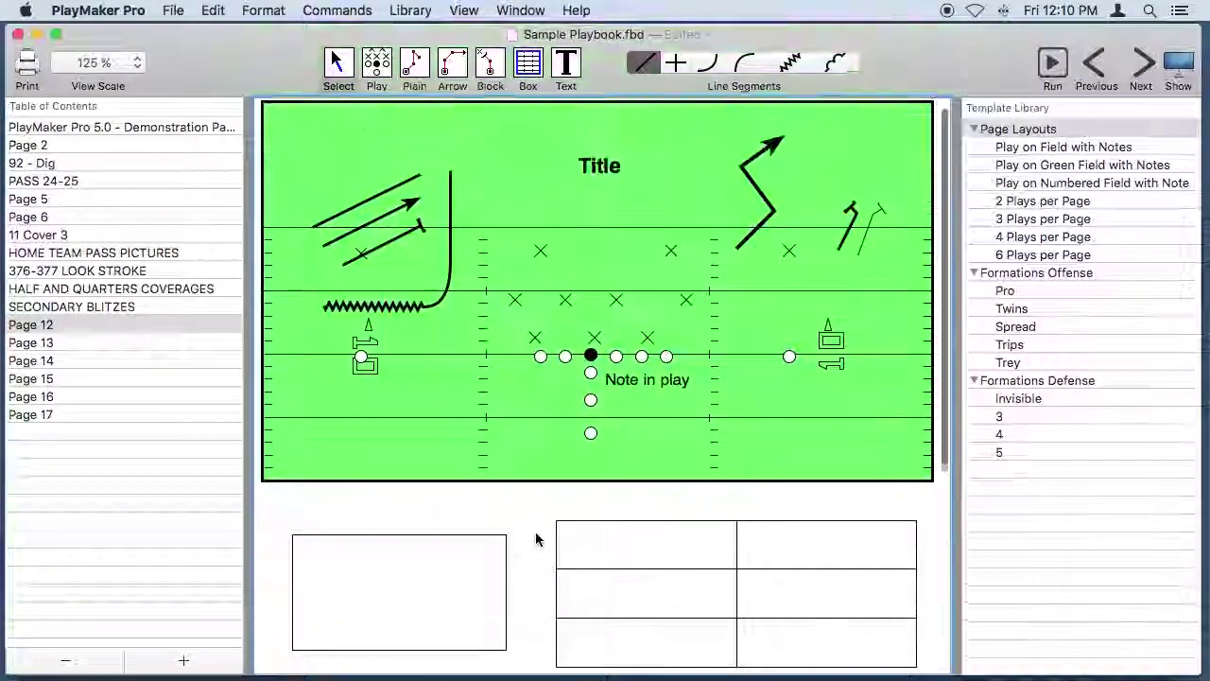
click(1141, 62)
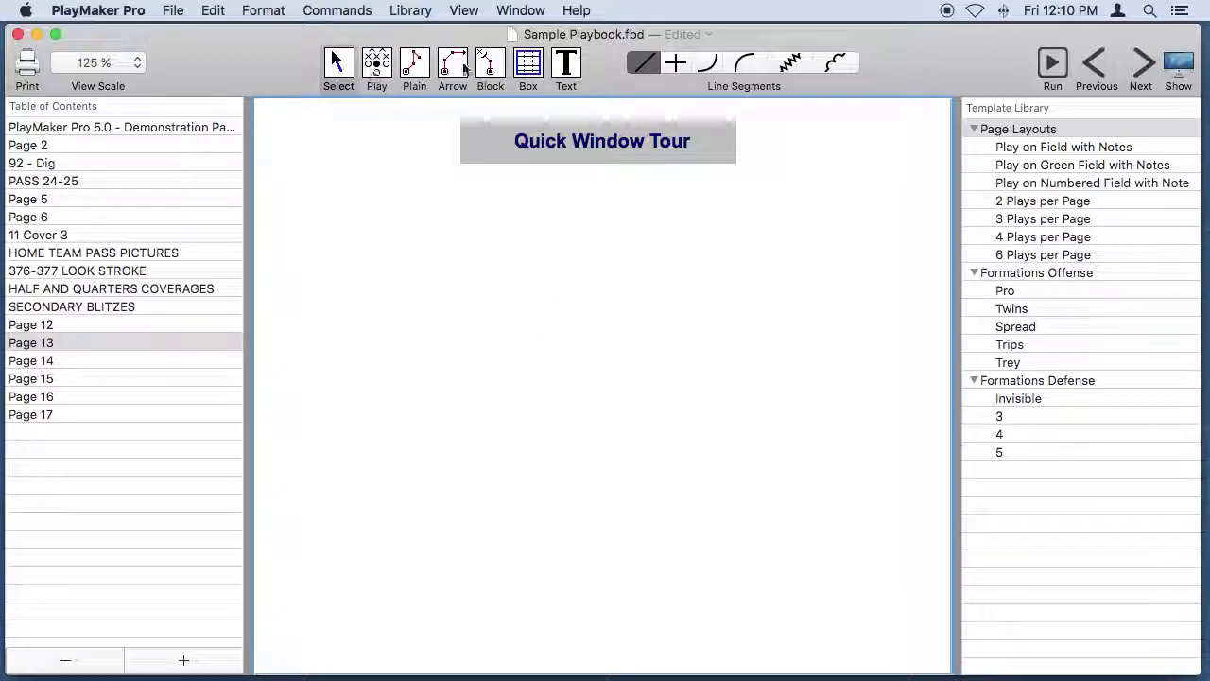
Place a play in the middle of Page 13 and draw a plain diagonal line left of it
click(378, 64)
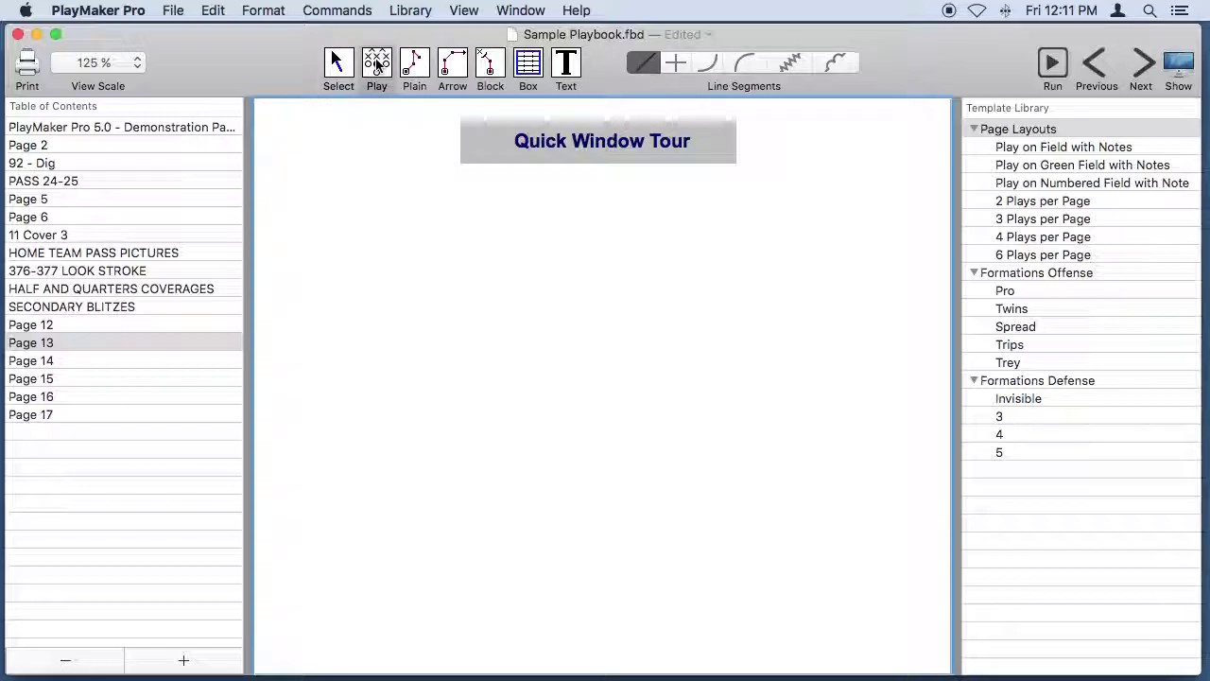
click(577, 402)
click(415, 64)
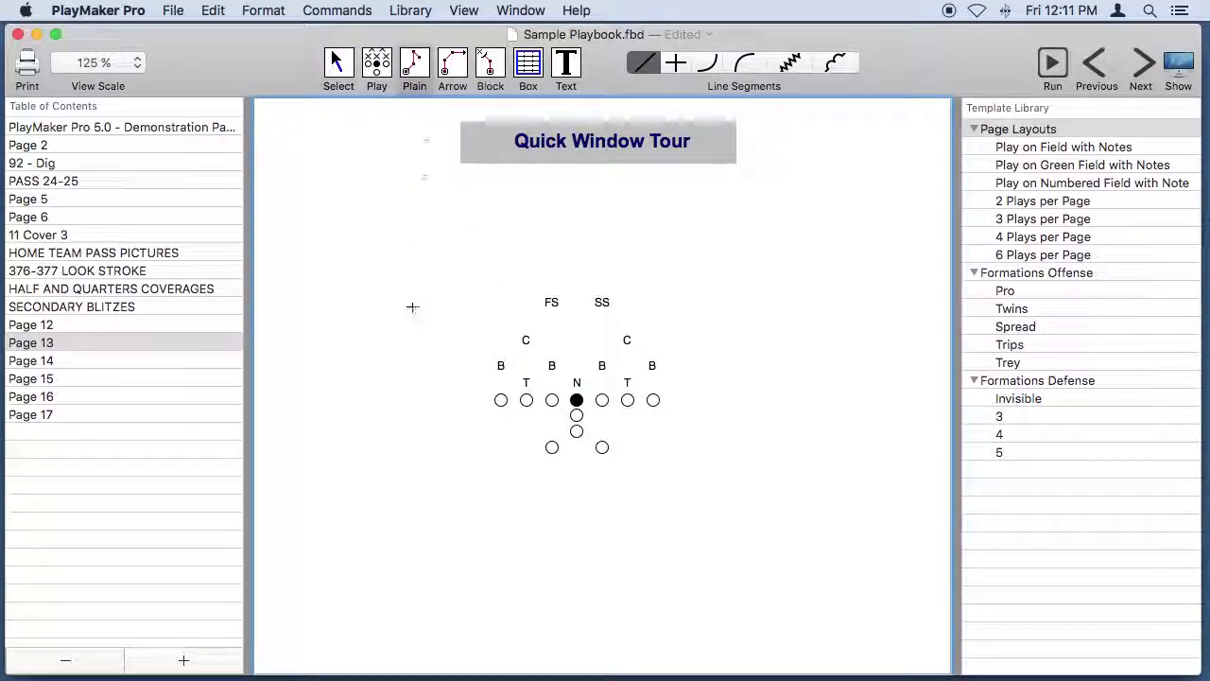
drag(405, 350, 448, 287)
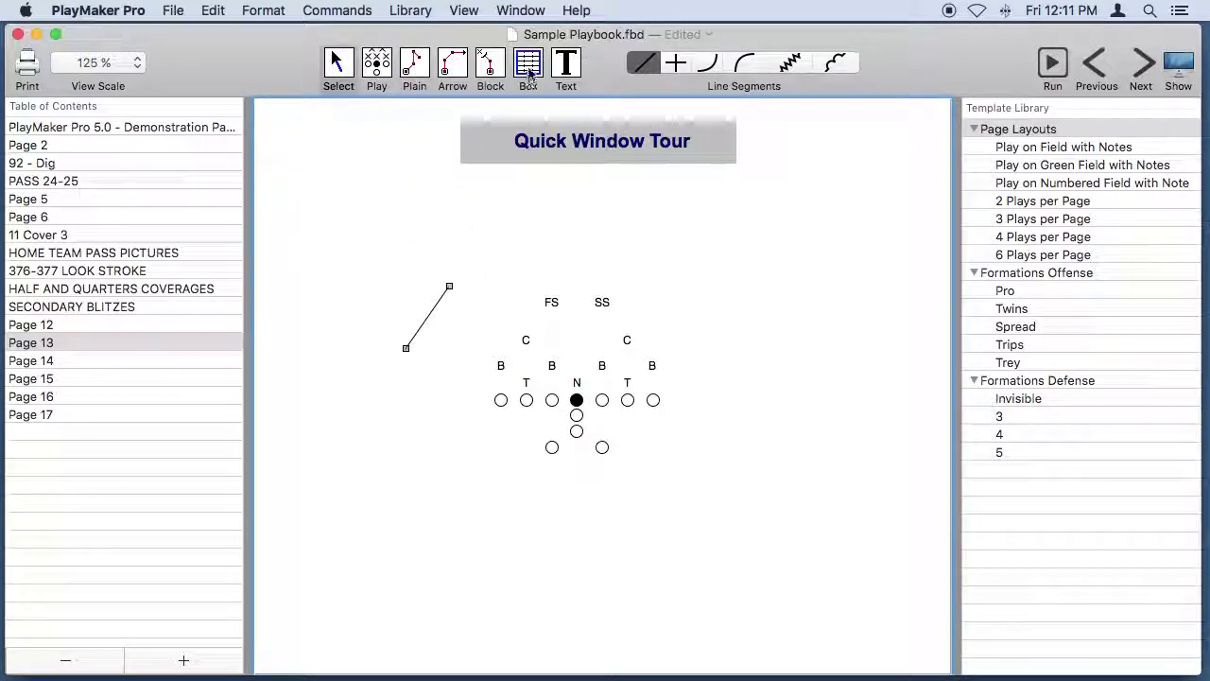
Enclose the play and line in a box and add a New Text label below the title
click(528, 68)
mouse_move(356, 246)
mouse_down()
mouse_move(764, 448)
mouse_move(770, 464)
mouse_up()
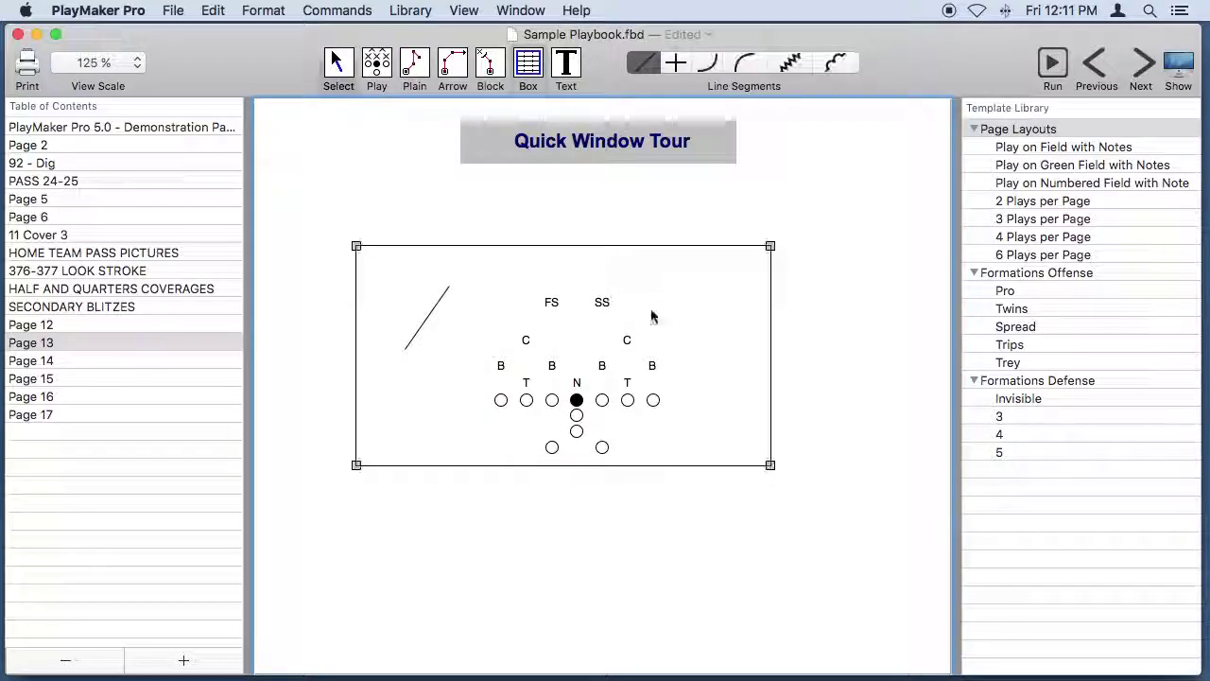
click(565, 65)
click(462, 193)
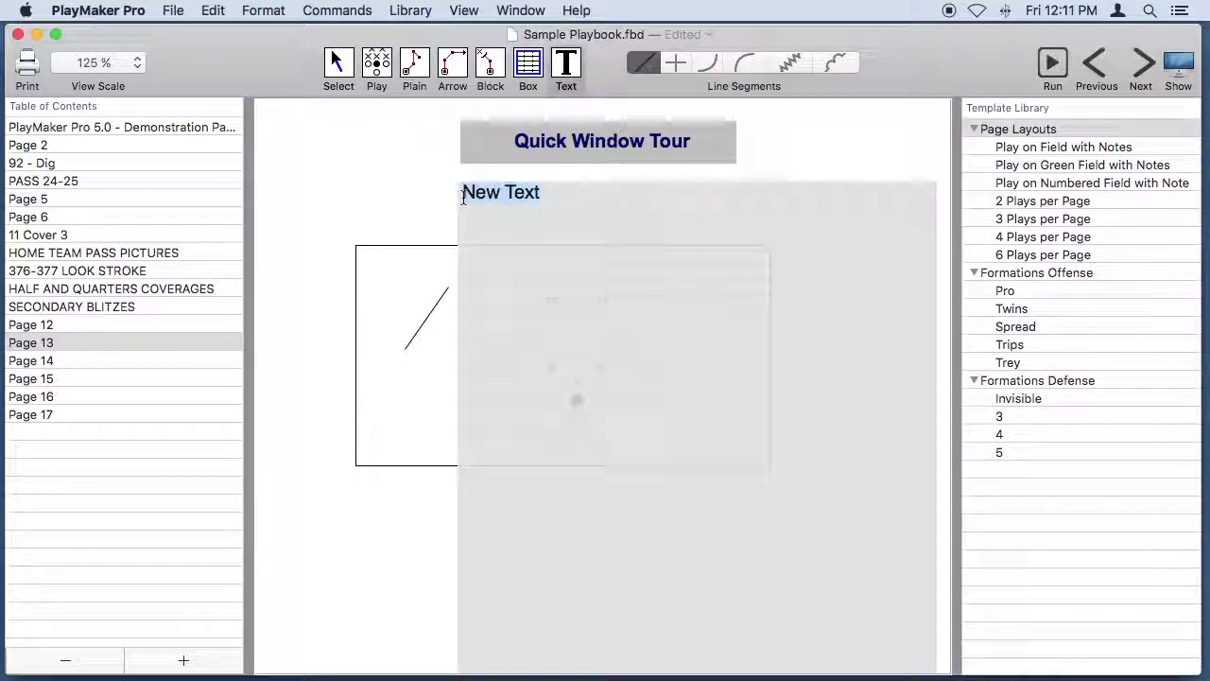
click(337, 64)
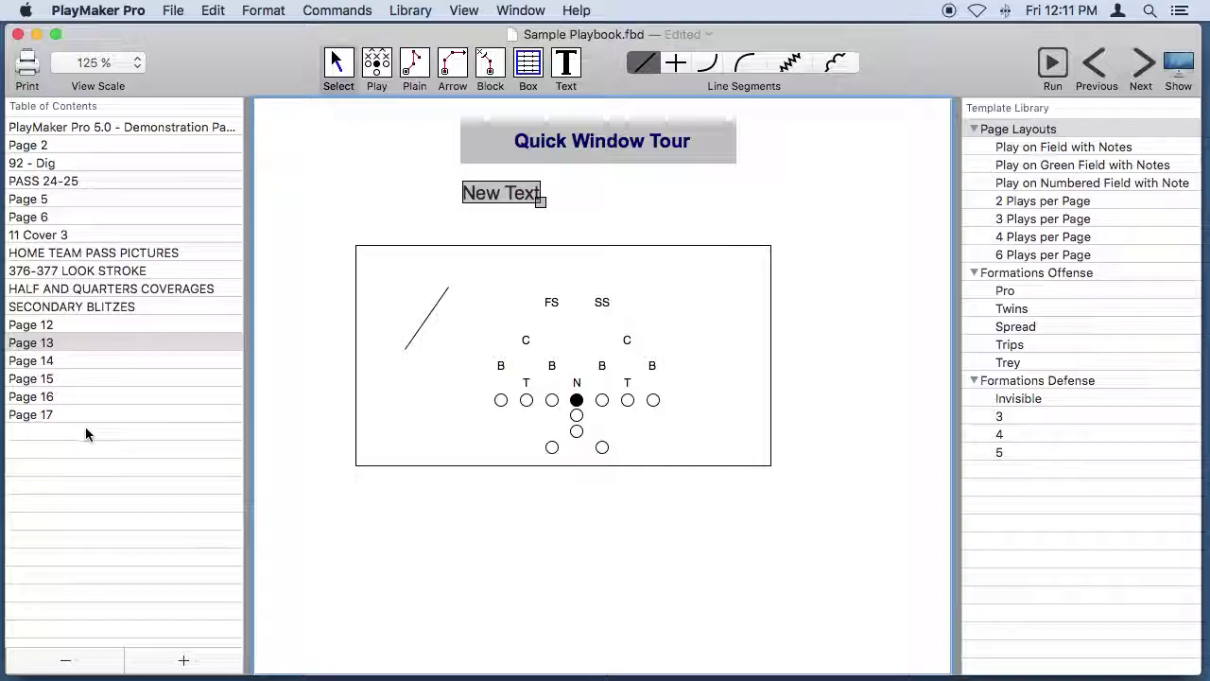
Make the Quick Window Tour text the page title with Commands > Set Text as Page Title, then go to Page 14
click(596, 143)
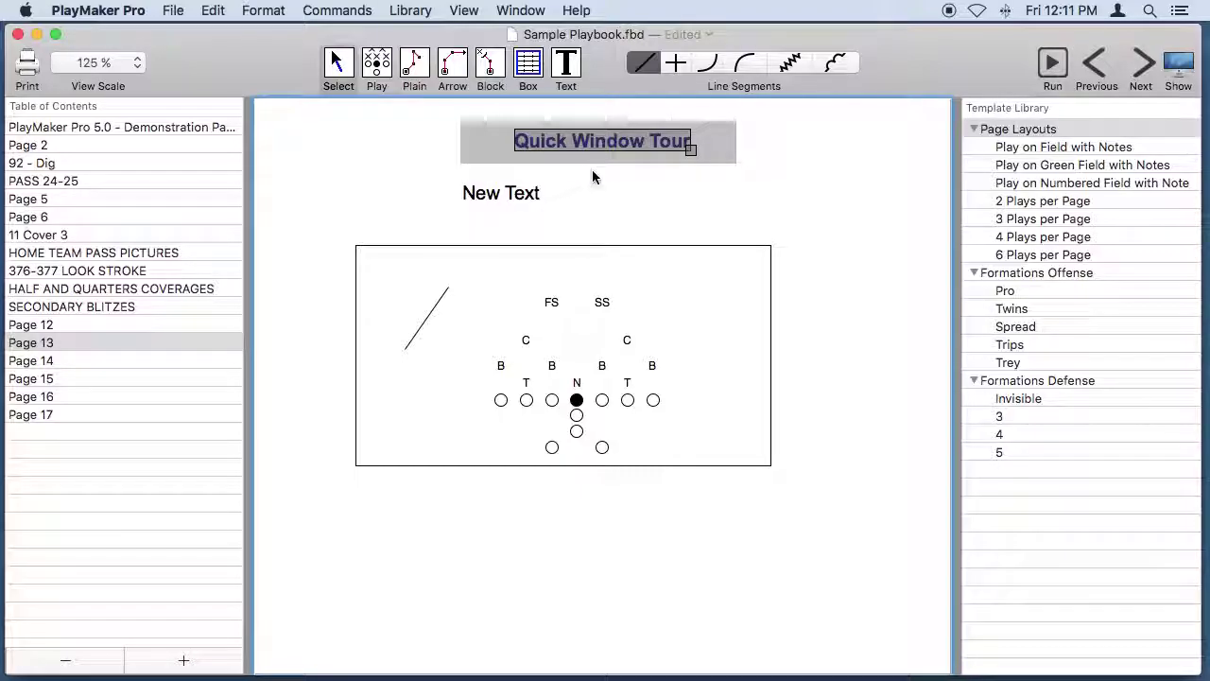
click(336, 11)
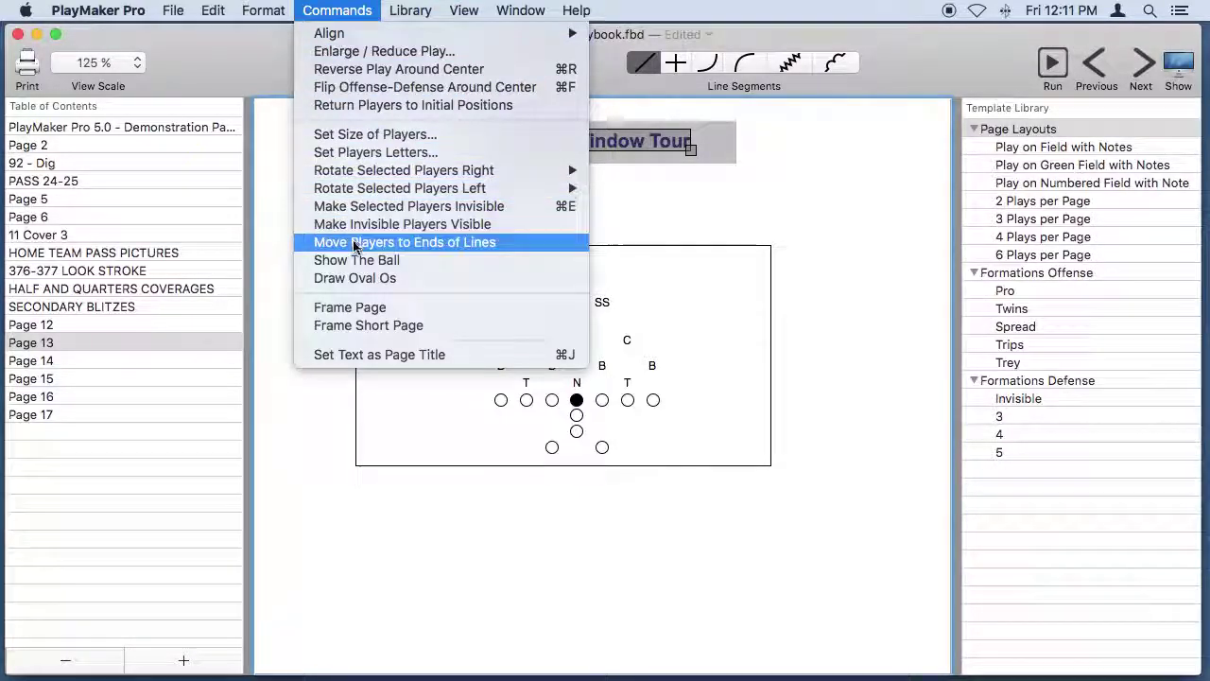
click(359, 357)
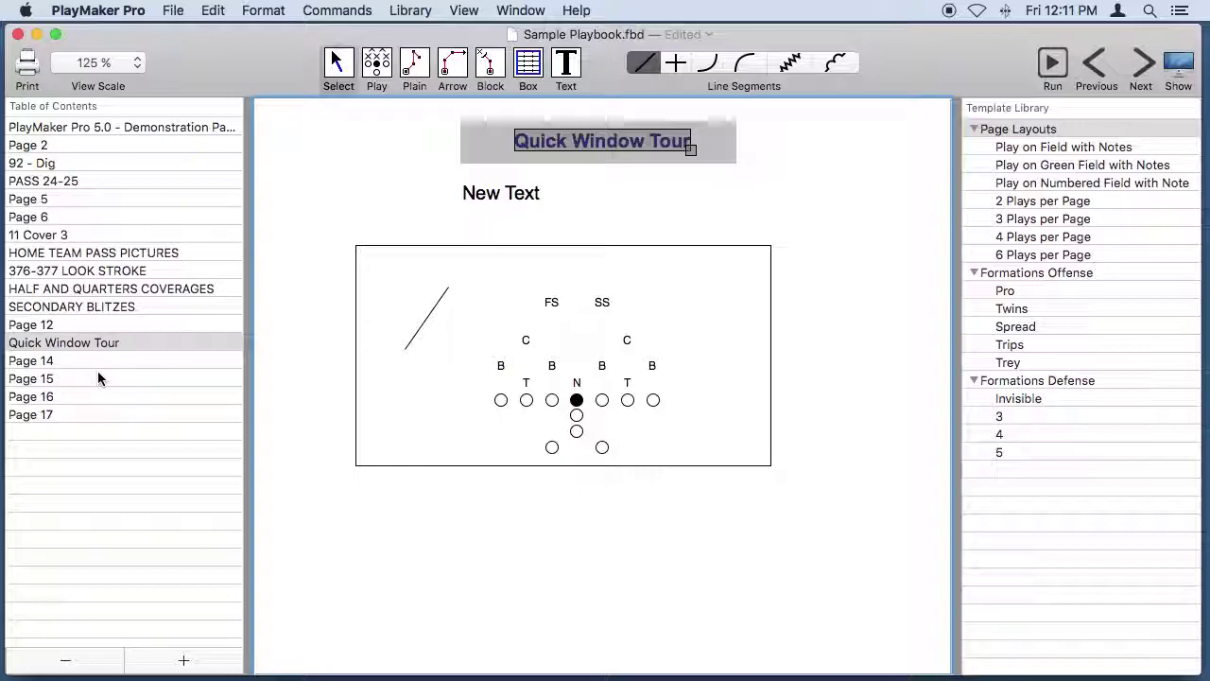
click(825, 408)
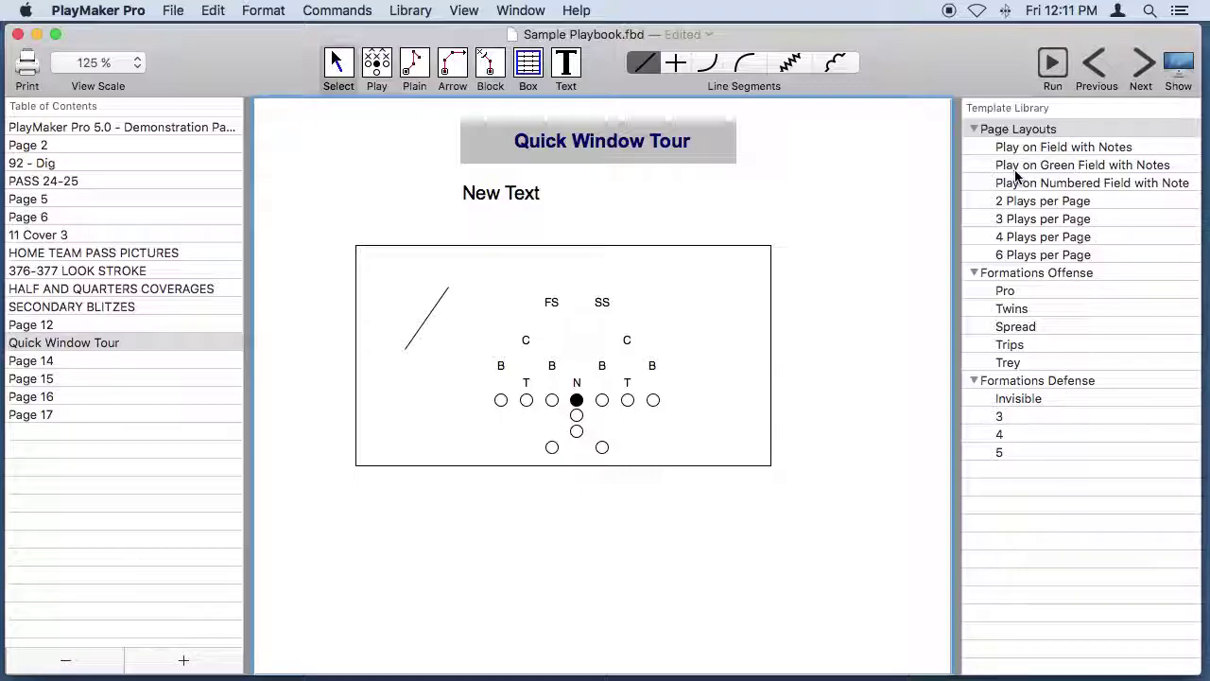
click(1141, 62)
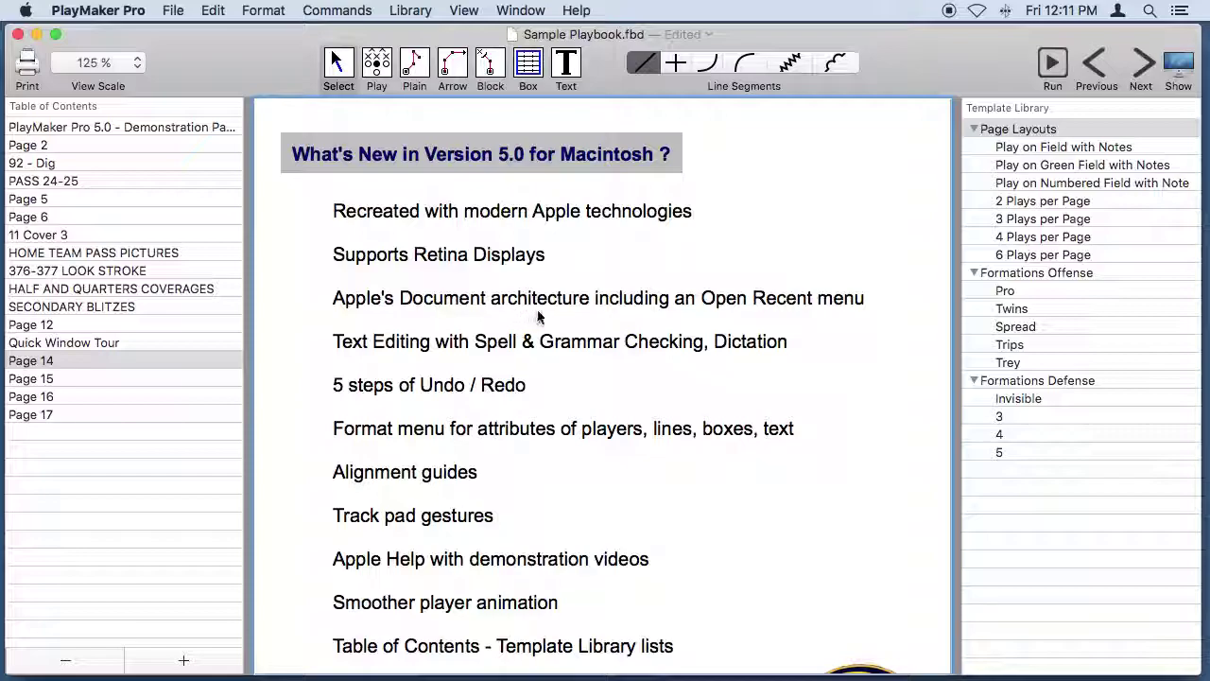
Check the File menu's Open Recent list on Page 14 without choosing anything
click(173, 10)
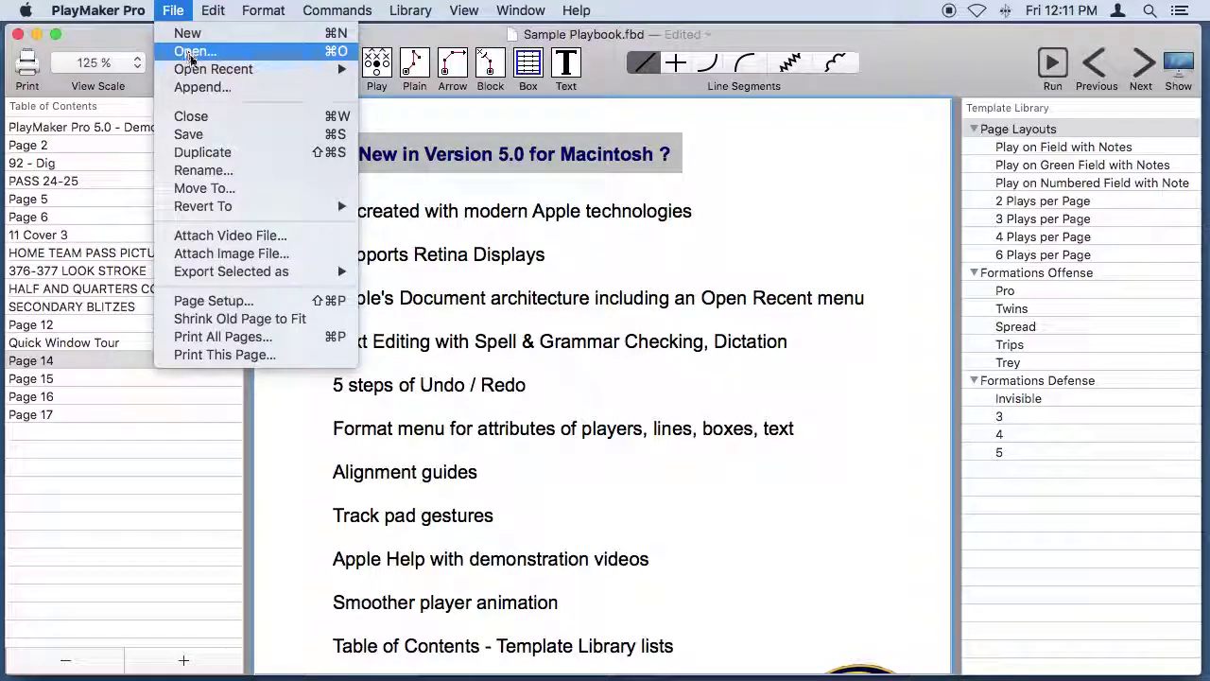
mouse_move(201, 68)
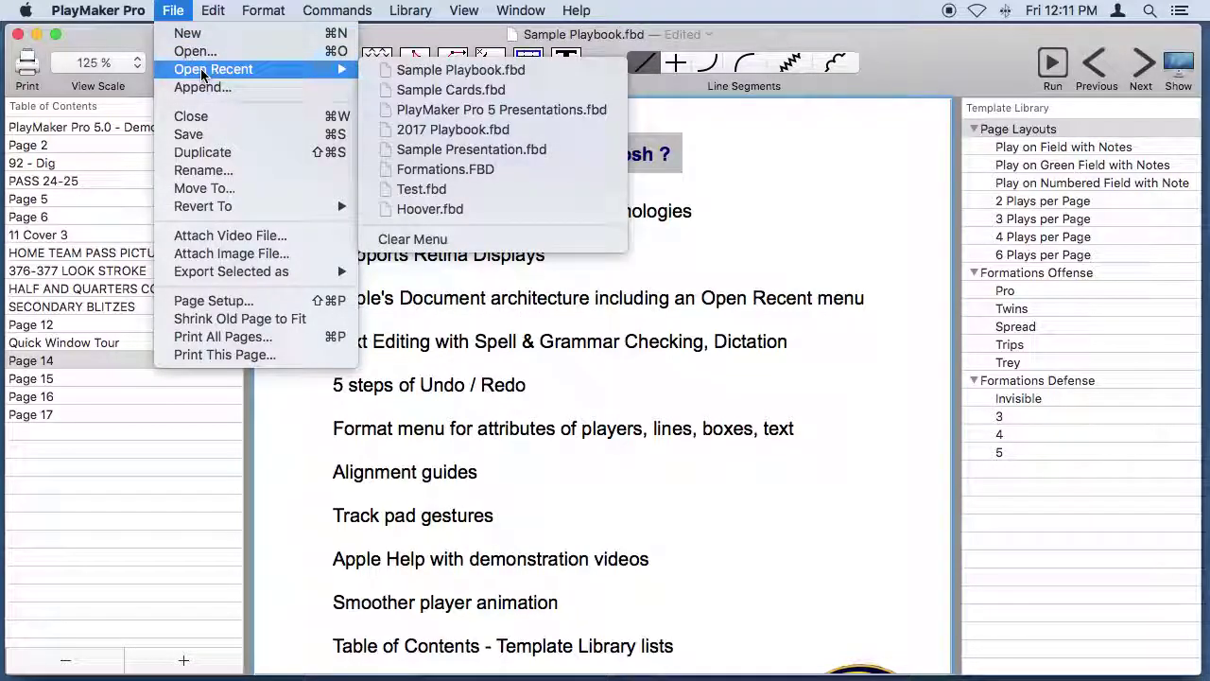
click(178, 13)
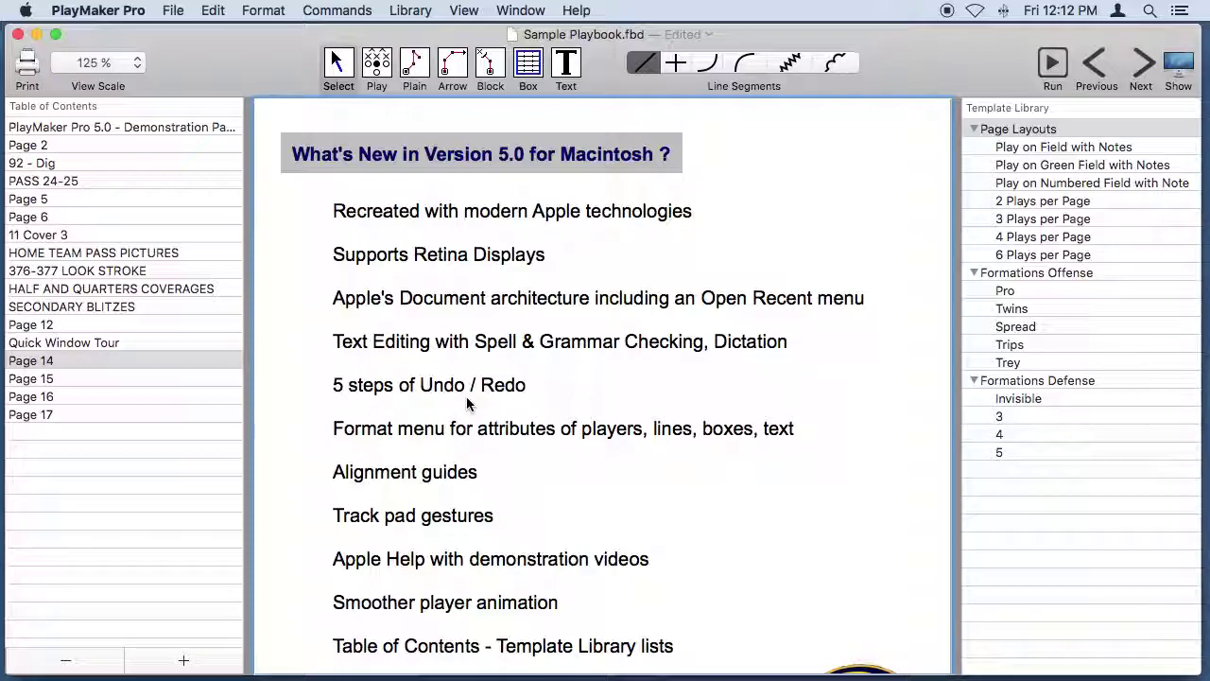
click(263, 11)
mouse_move(278, 34)
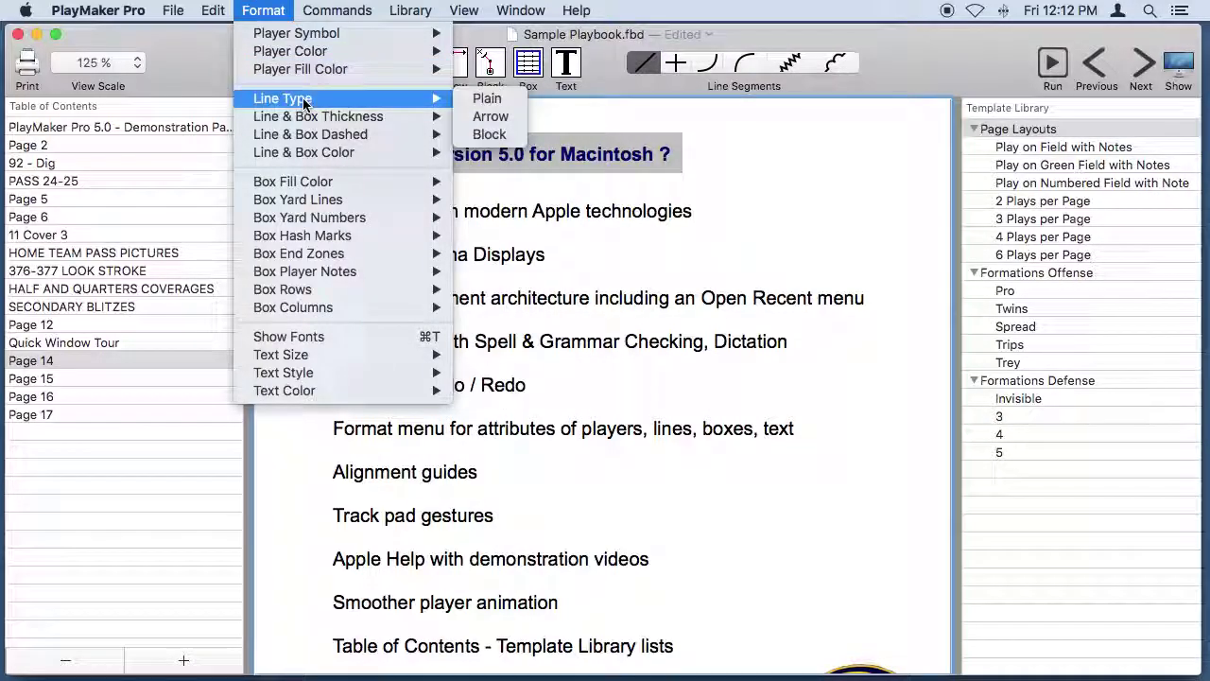
mouse_move(297, 189)
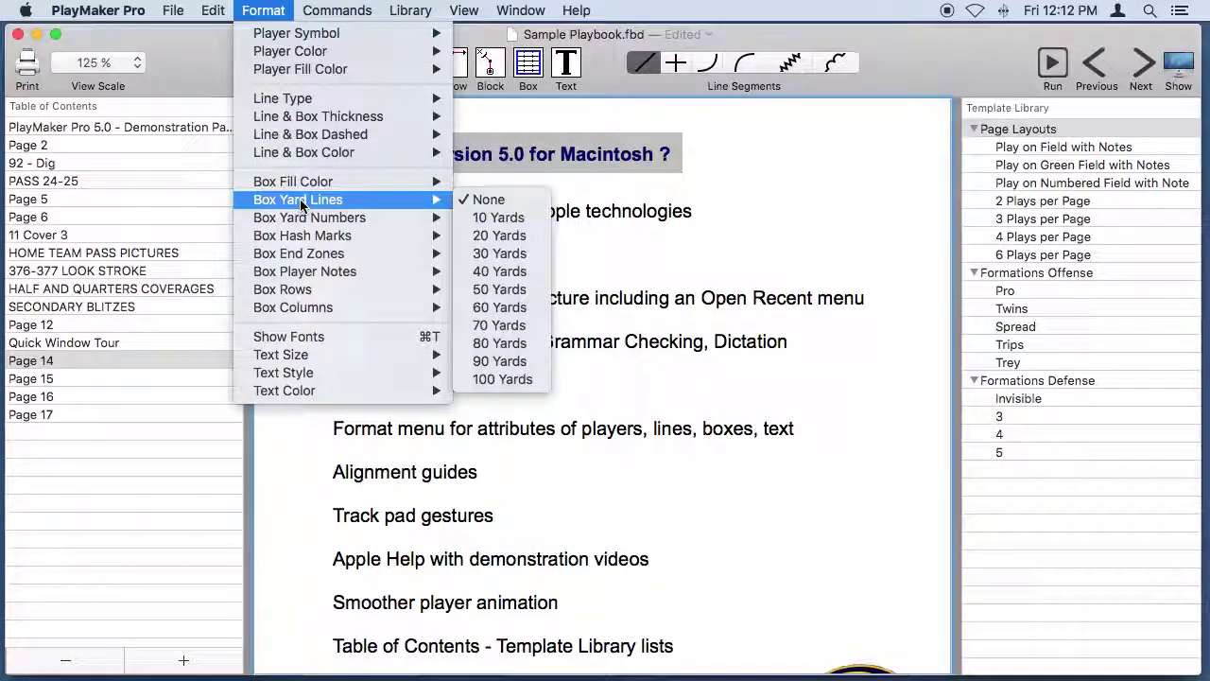
mouse_move(303, 359)
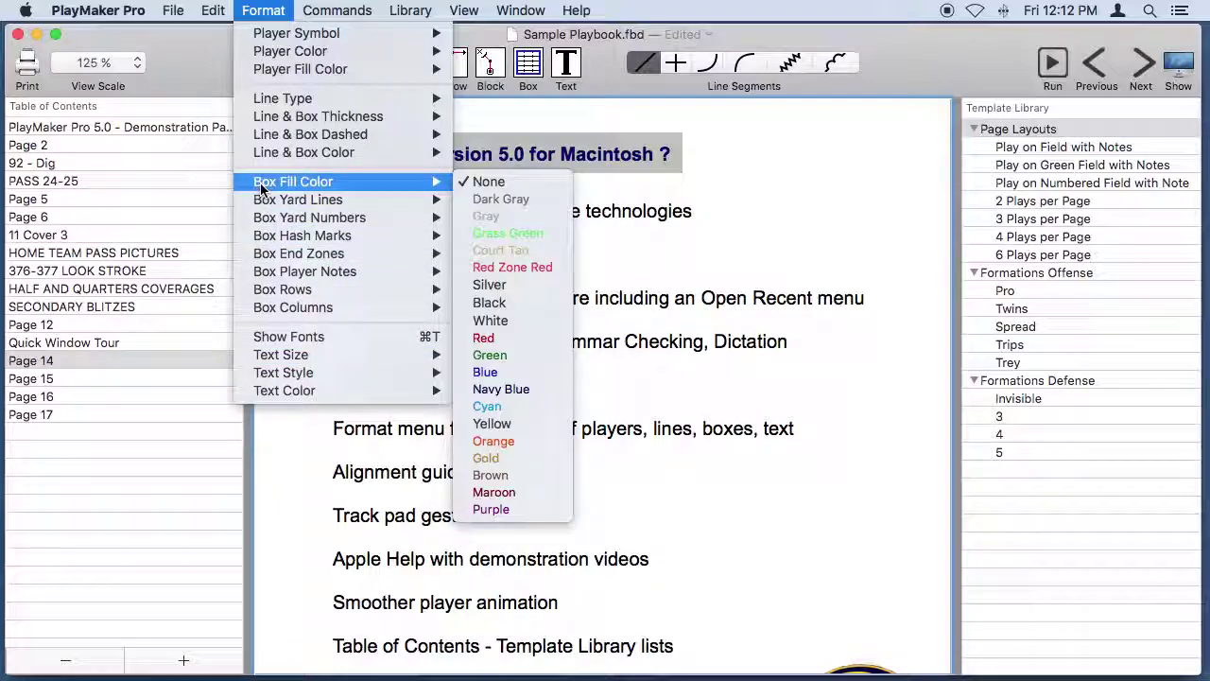
mouse_move(330, 9)
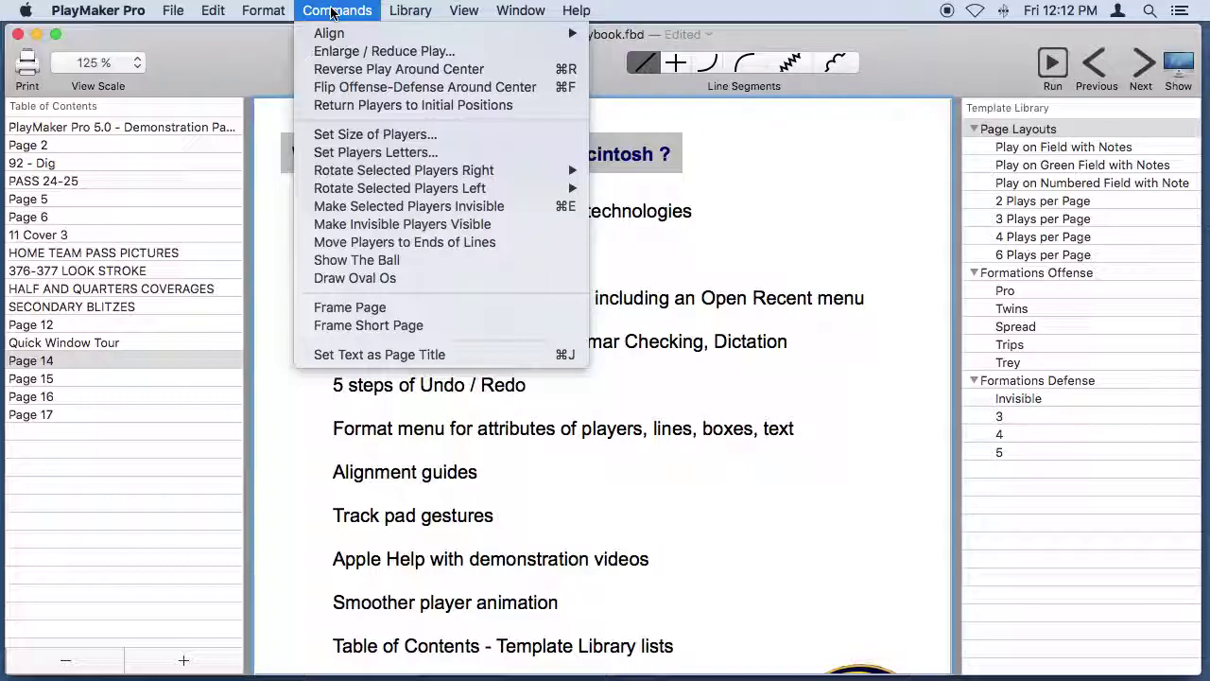
click(333, 11)
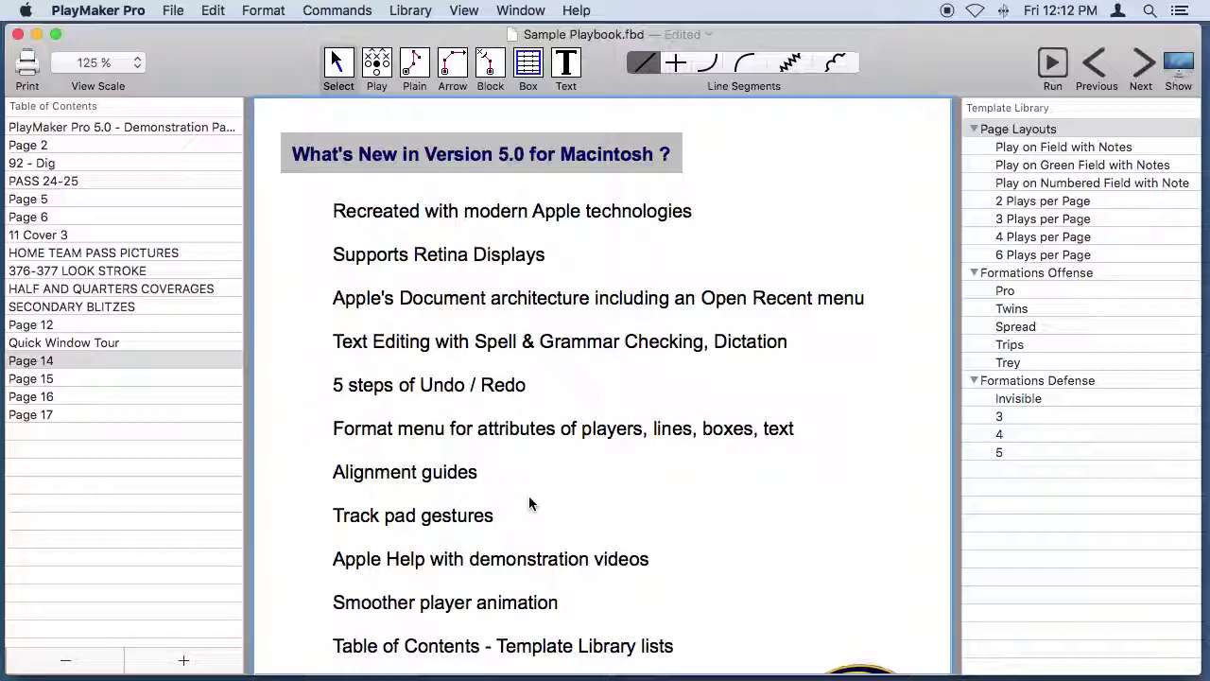
click(574, 12)
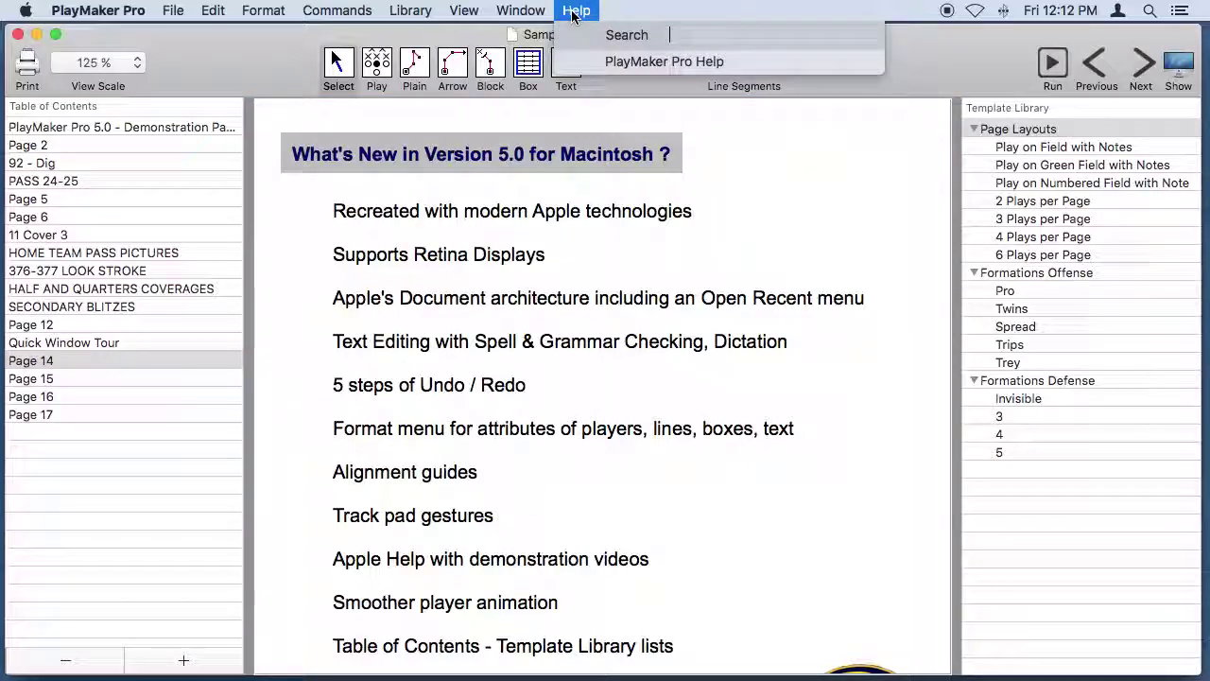
click(579, 528)
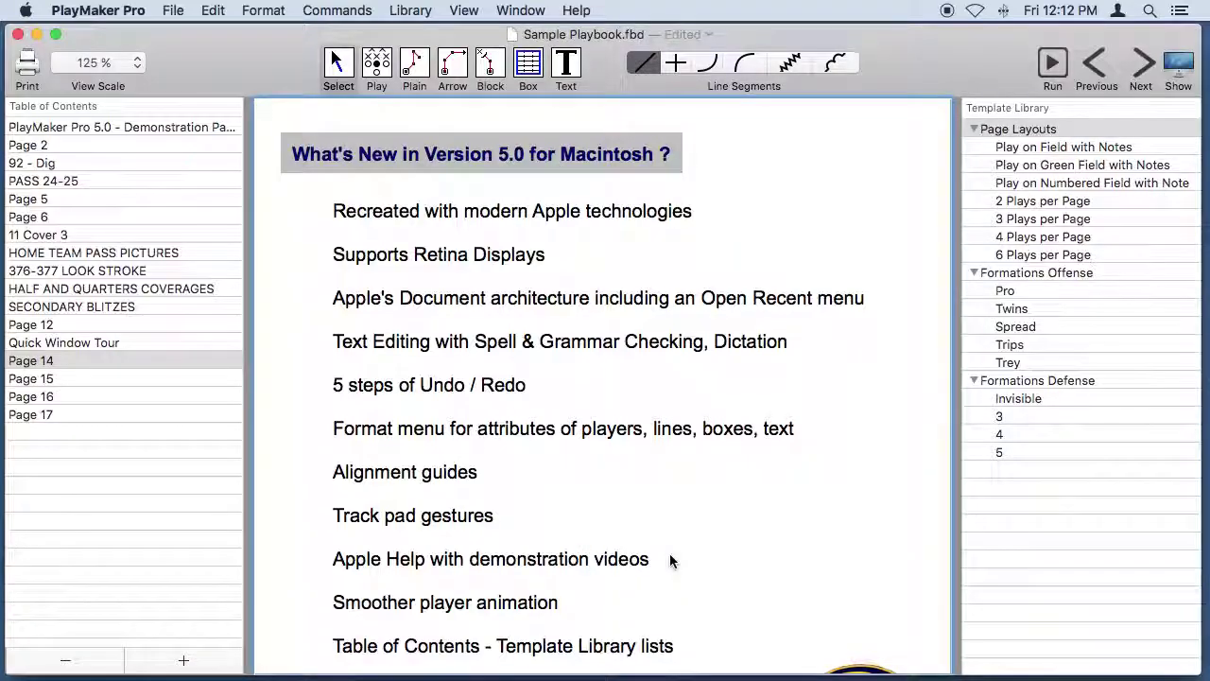
scroll(670, 557, down, 3)
scroll(669, 561, down, 3)
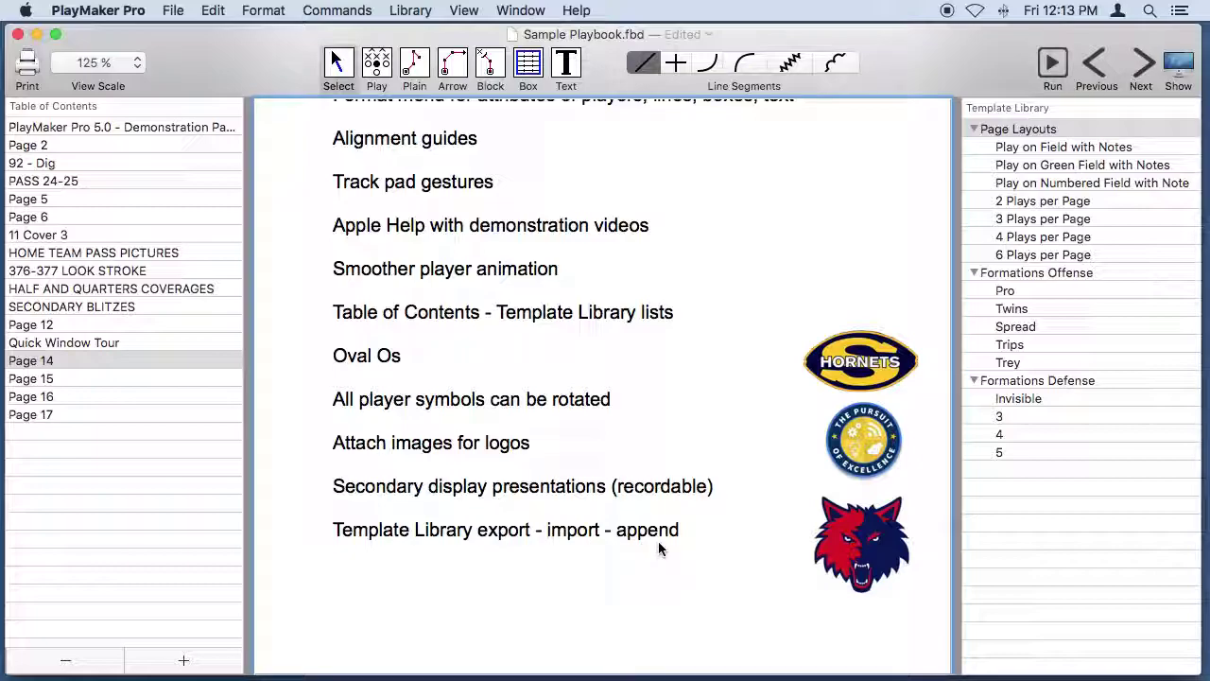
scroll(638, 380, up, 1)
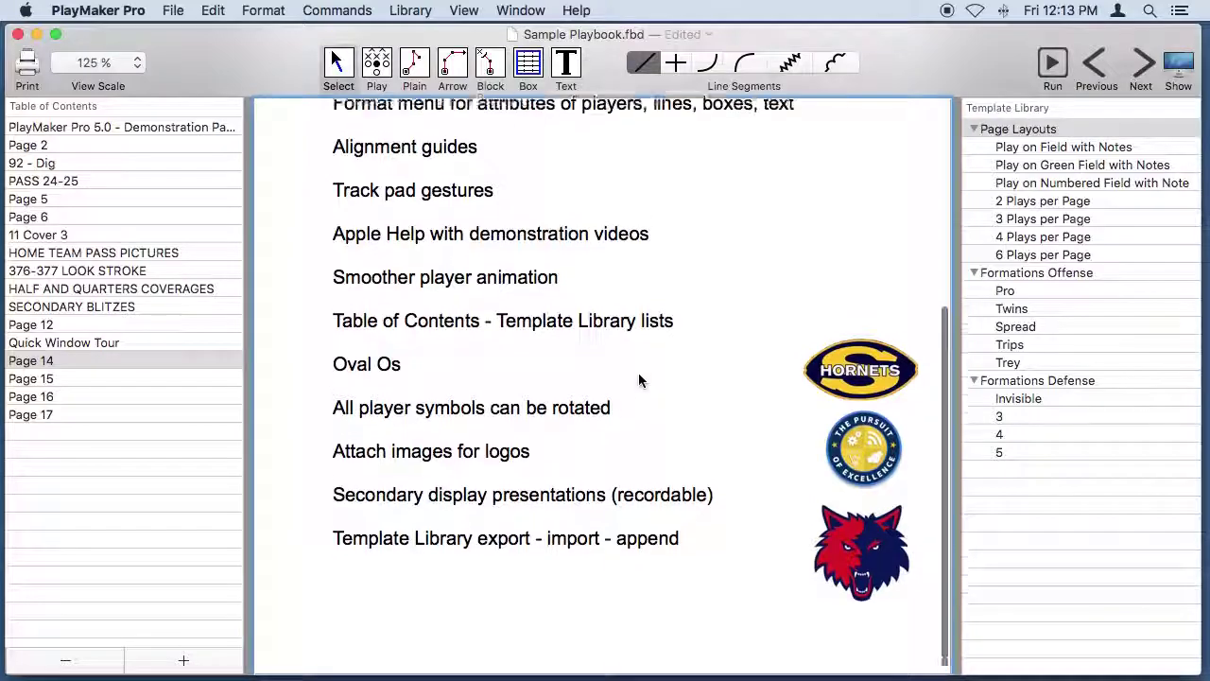
scroll(638, 379, up, 5)
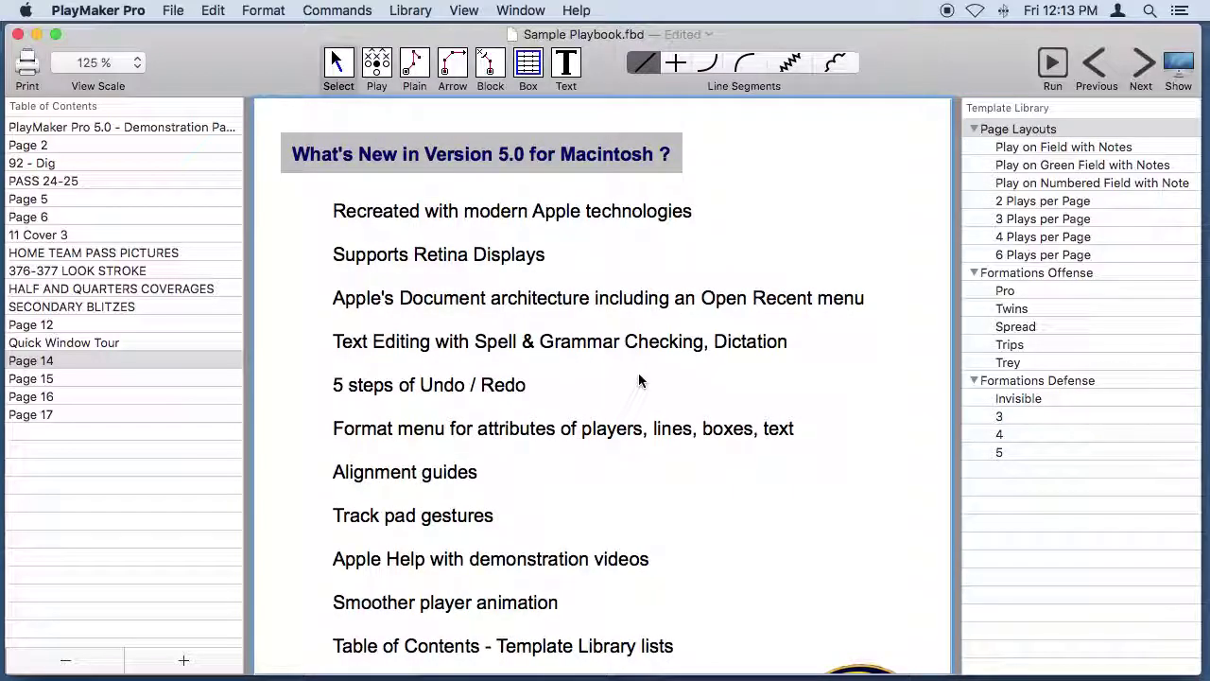